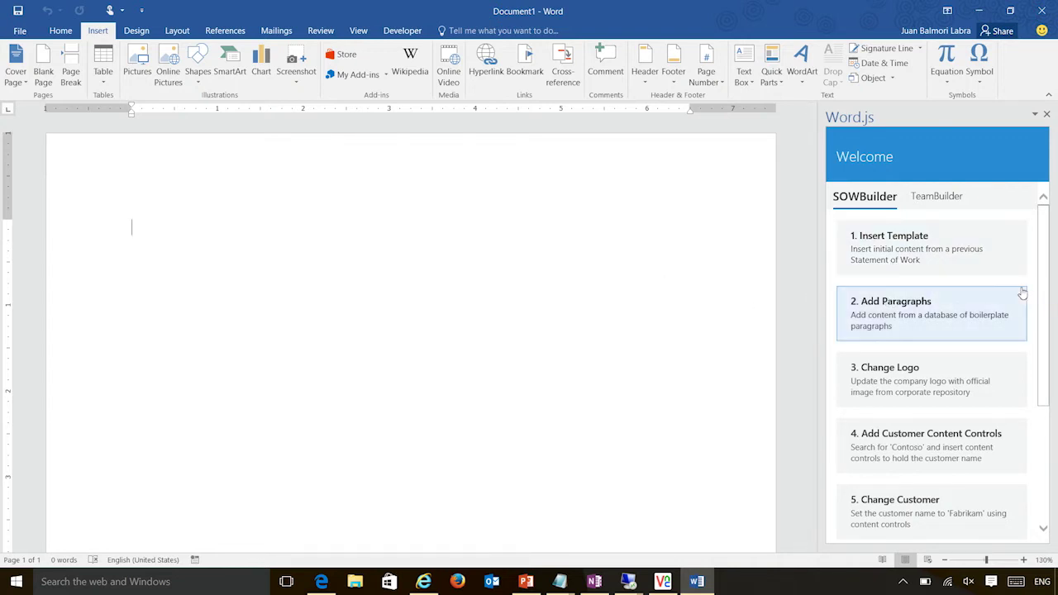
# Insert the Statement of Work template into the blank document and look over its header, parties and introductory paragraphs.
pyautogui.click(973, 259)
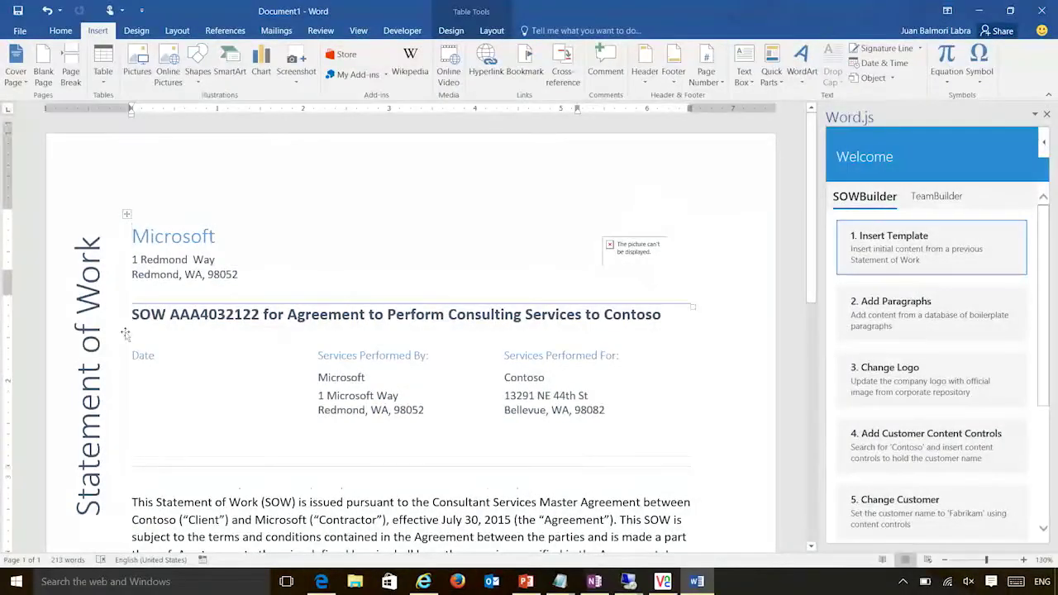
pyautogui.scroll(-2, 240, 327)
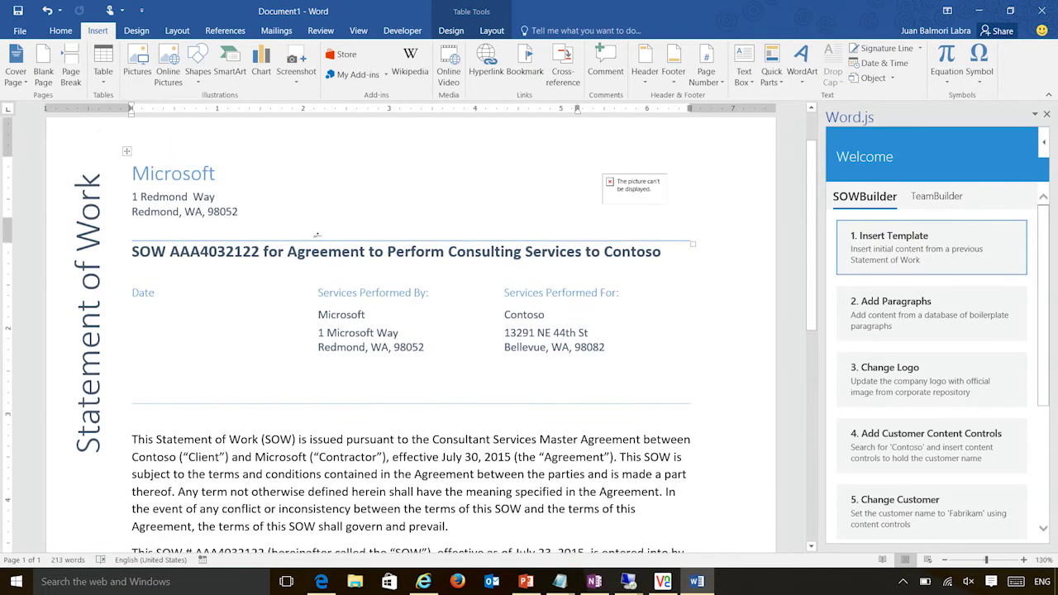
pyautogui.scroll(-2, 422, 355)
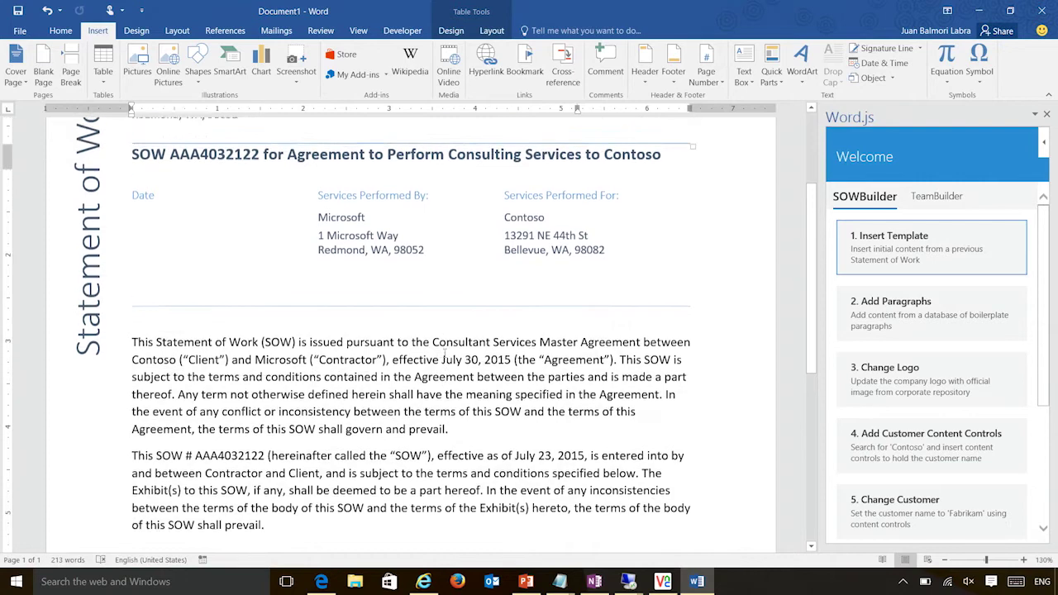
pyautogui.scroll(4, 478, 378)
pyautogui.scroll(-3, 478, 378)
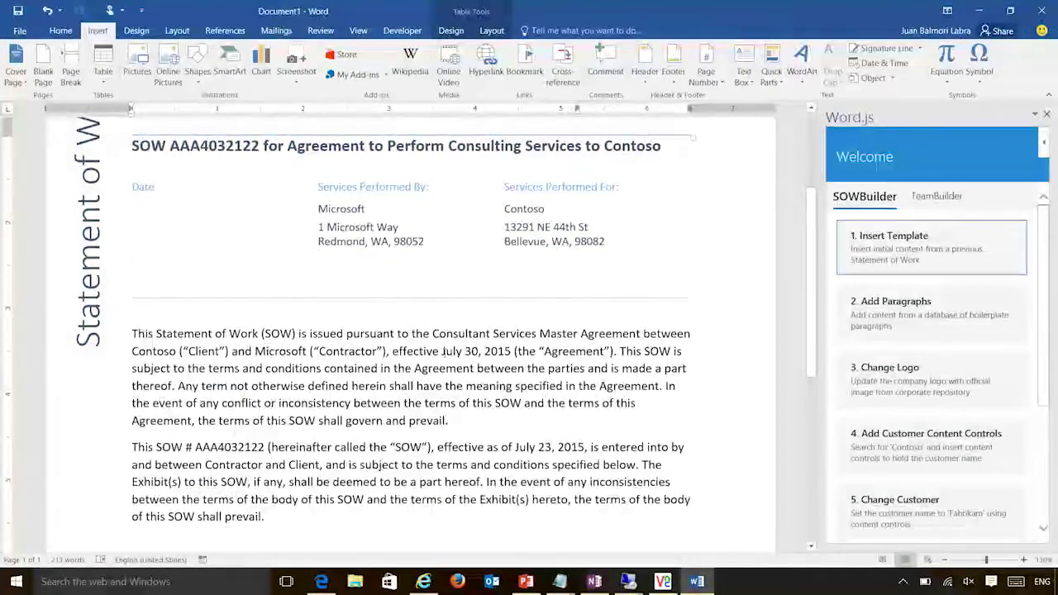
pyautogui.scroll(-2, 782, 279)
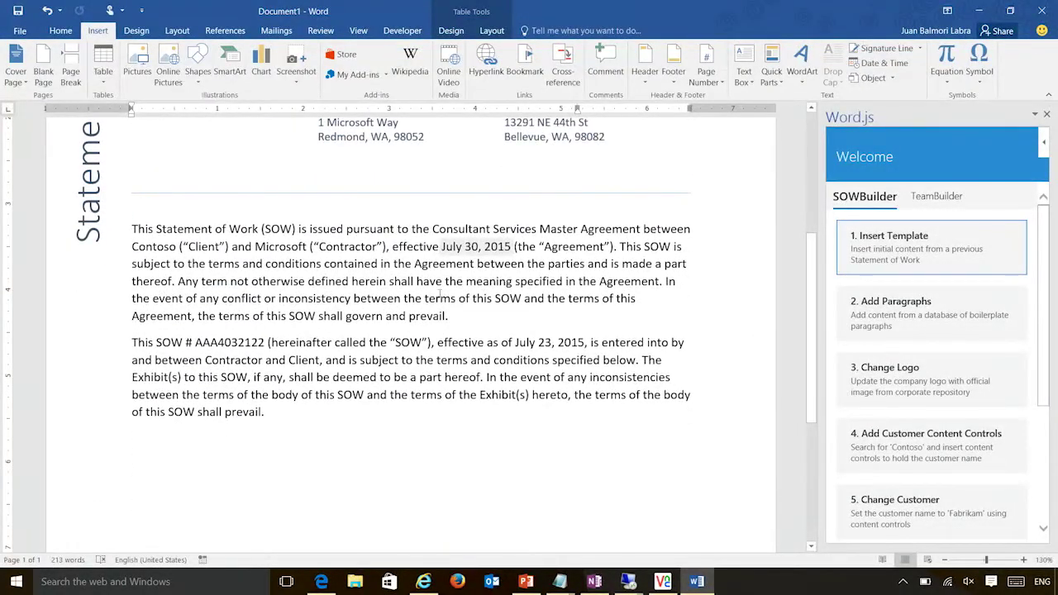
# Add the boilerplate paragraphs to the Statement of Work and review the Timeline, Project Costs by Phase and Terms of Work sections.
pyautogui.click(916, 322)
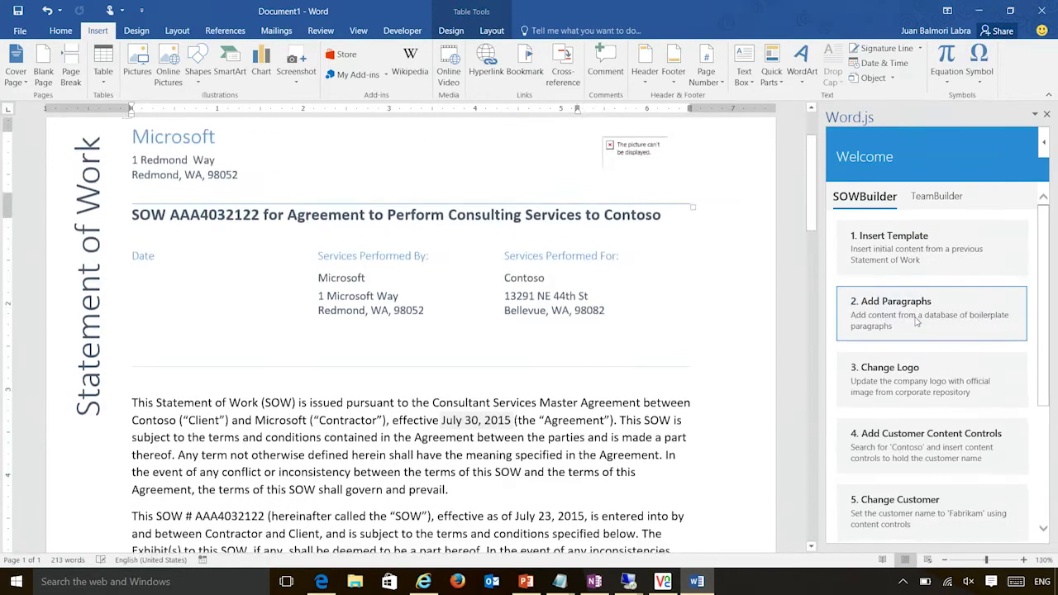
pyautogui.scroll(-4, 684, 353)
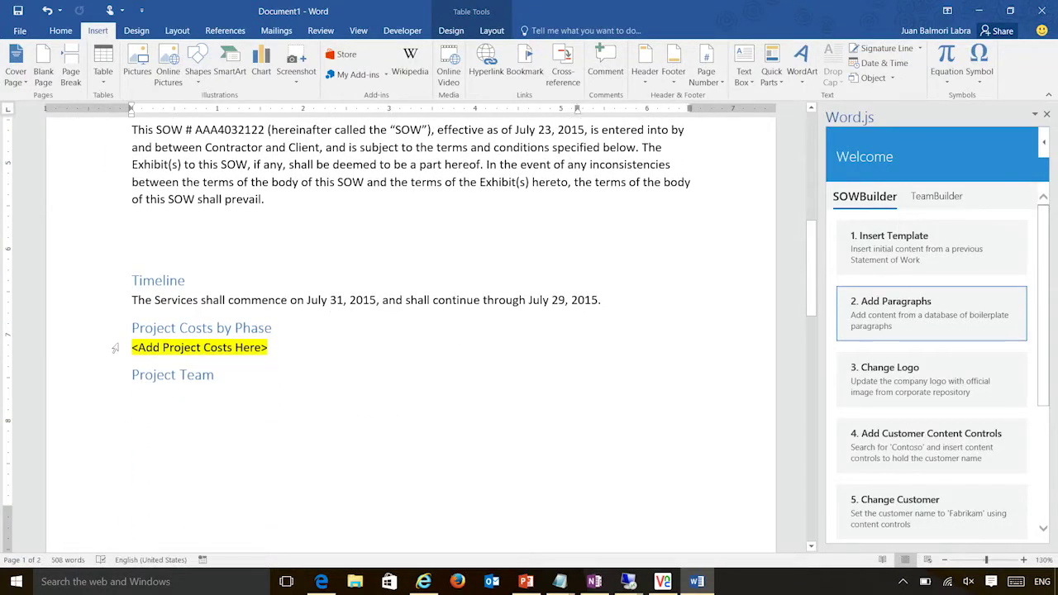
pyautogui.doubleClick(173, 281)
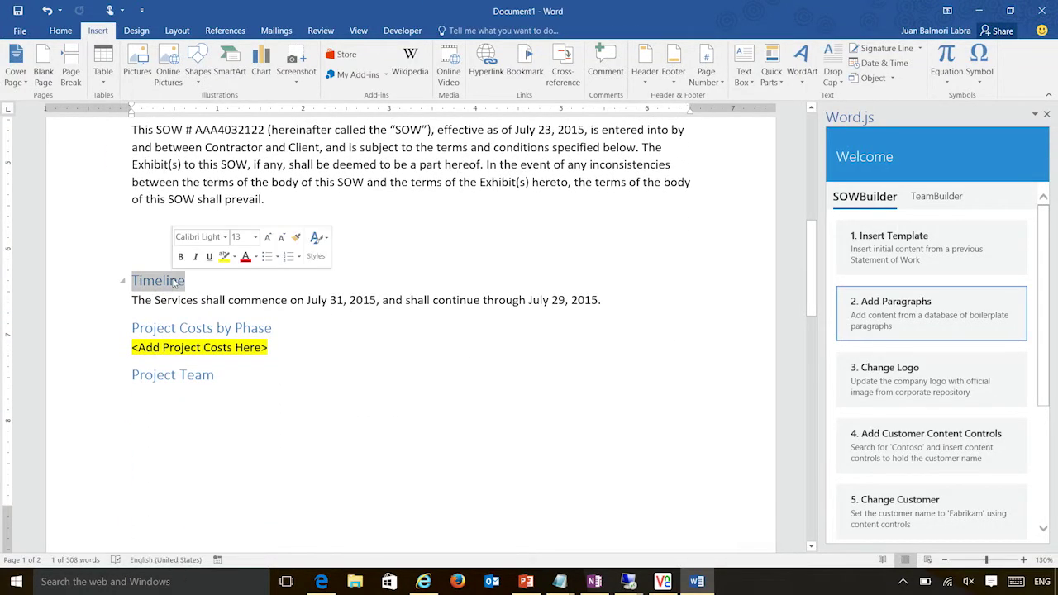
pyautogui.click(205, 289)
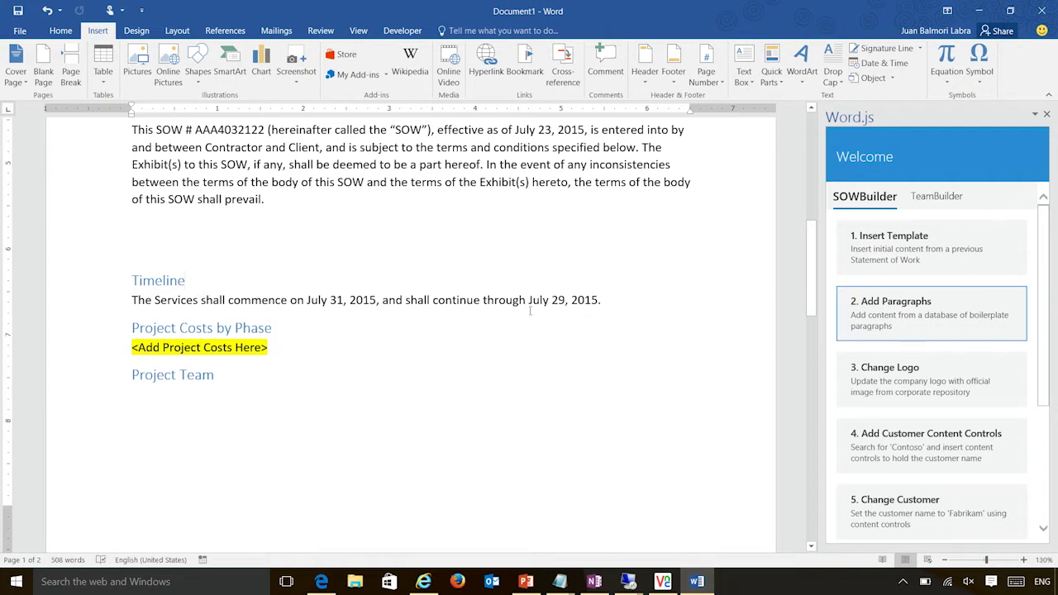
pyautogui.moveTo(156, 299); pyautogui.dragTo(568, 308)
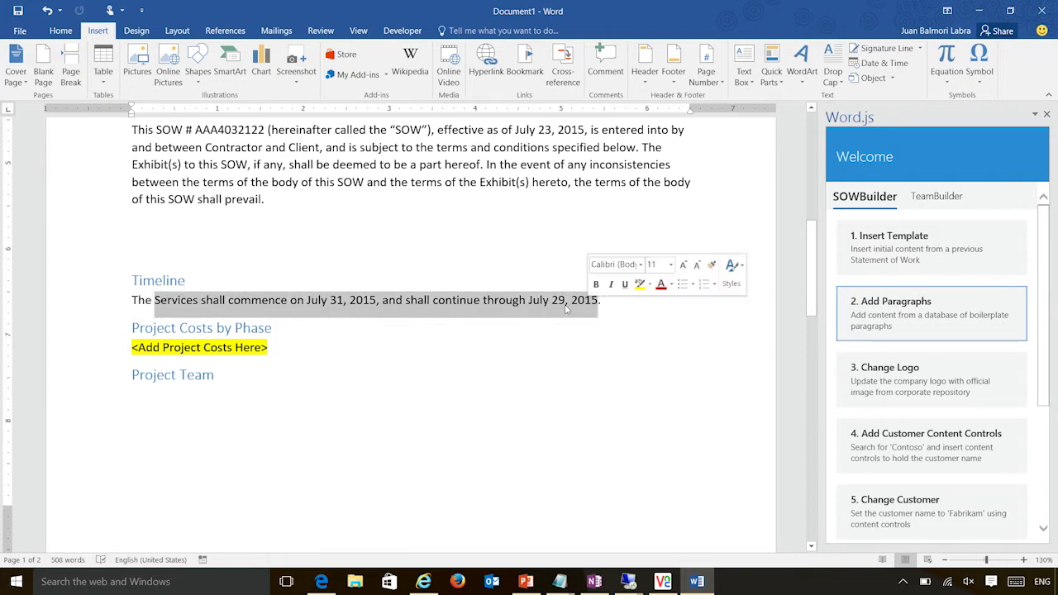
pyautogui.click(185, 346)
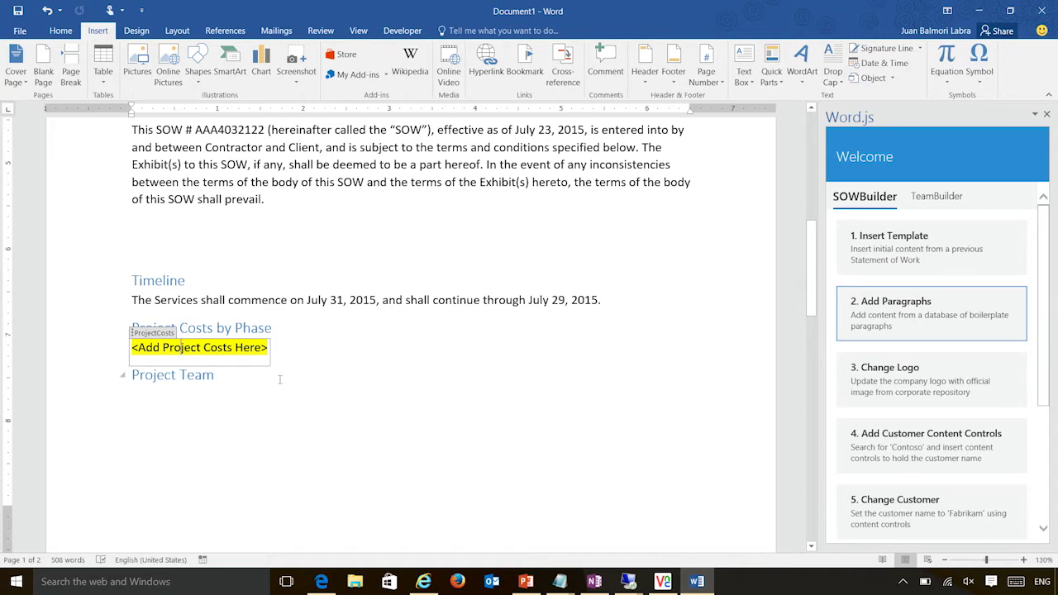
pyautogui.scroll(-10, 237, 414)
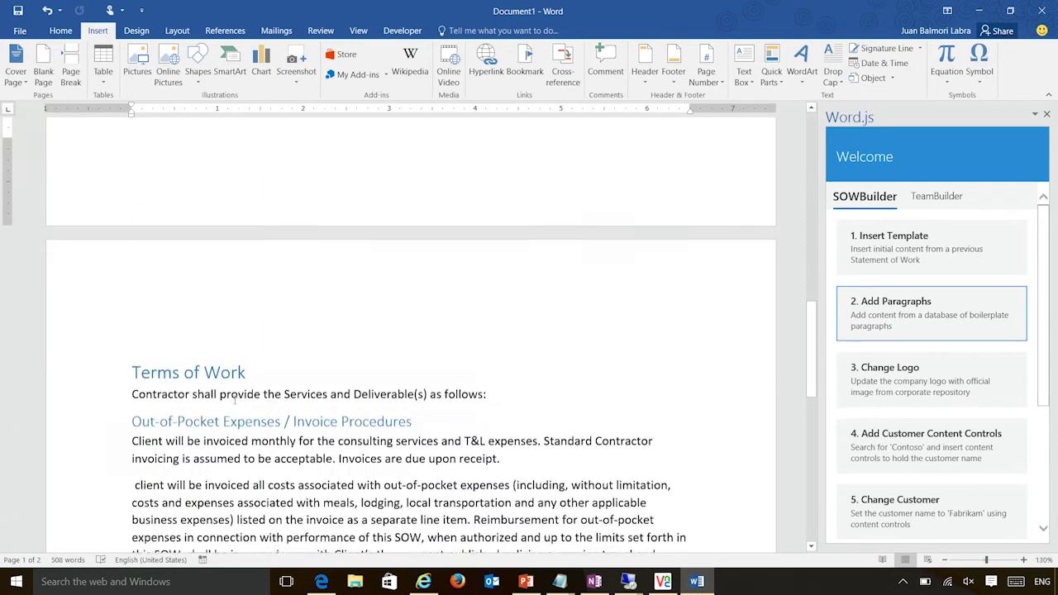
pyautogui.scroll(-3, 259, 356)
pyautogui.scroll(10, 258, 356)
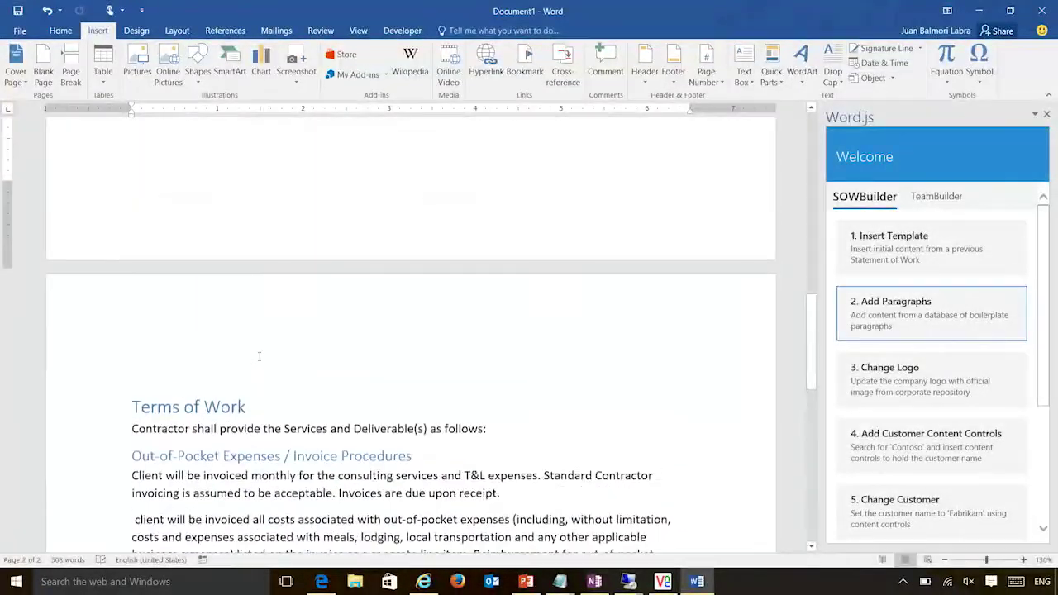
pyautogui.scroll(3, 259, 356)
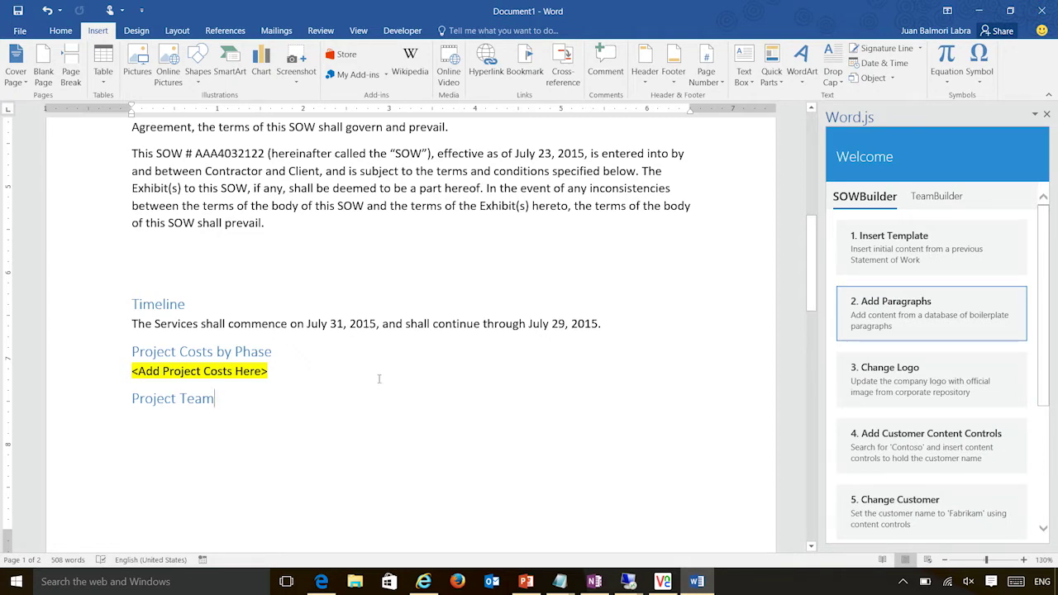
# Replace the broken picture placeholder in the document header with the official company logo.
pyautogui.scroll(9, 587, 393)
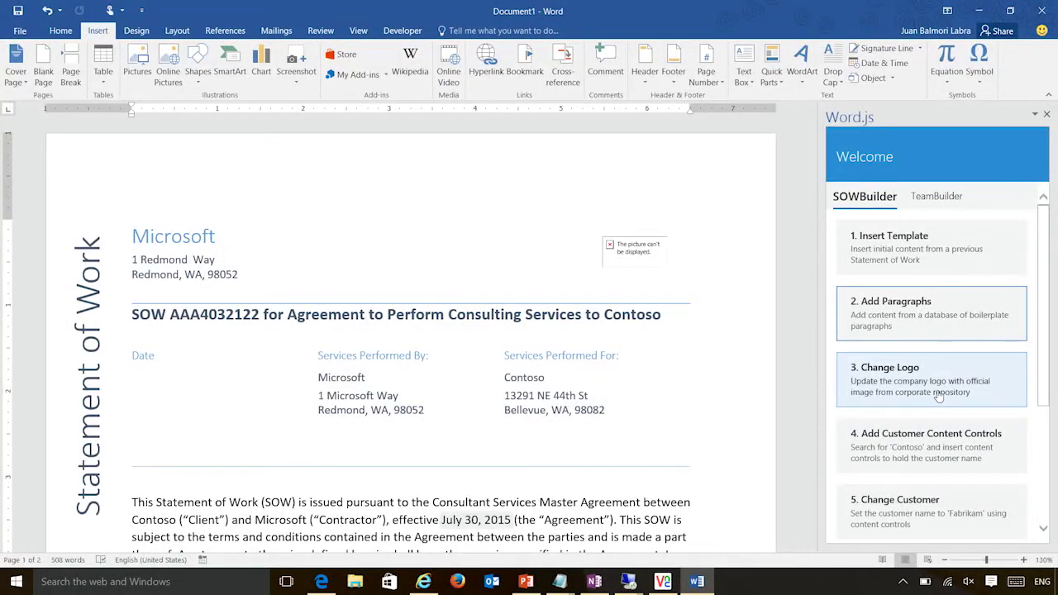
pyautogui.click(641, 261)
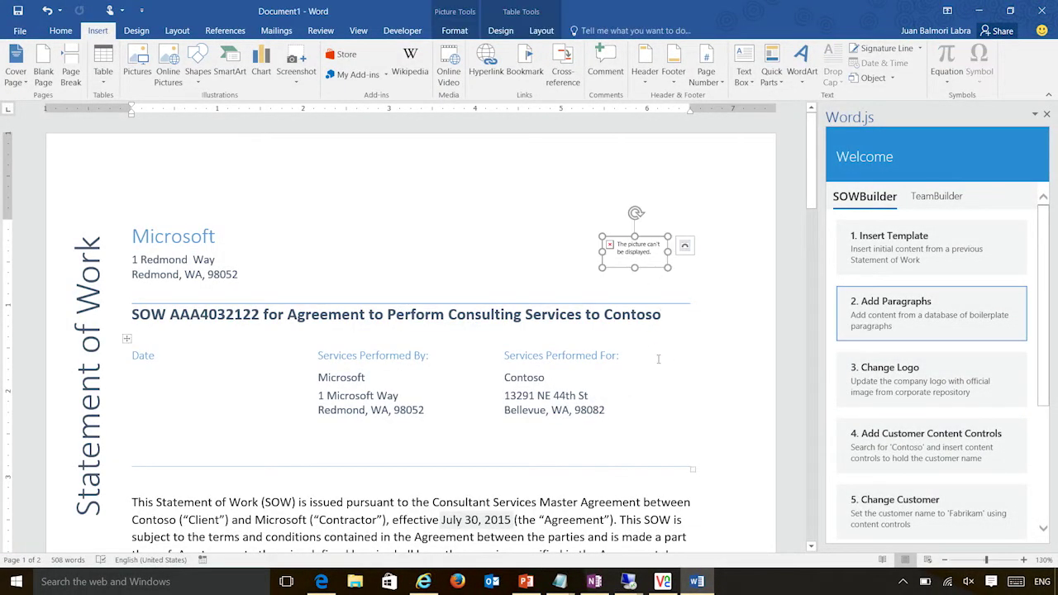
pyautogui.click(908, 389)
# Locate the "Contoso" mentions in the heading and customer block, and add customer content controls around the name.
pyautogui.scroll(-2, 679, 397)
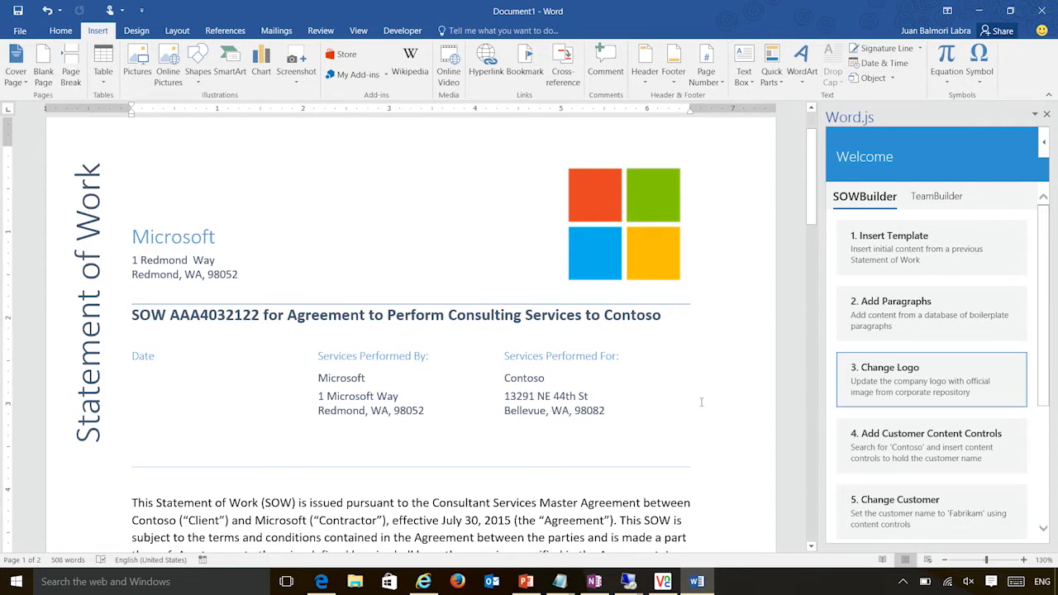
pyautogui.scroll(-2, 701, 402)
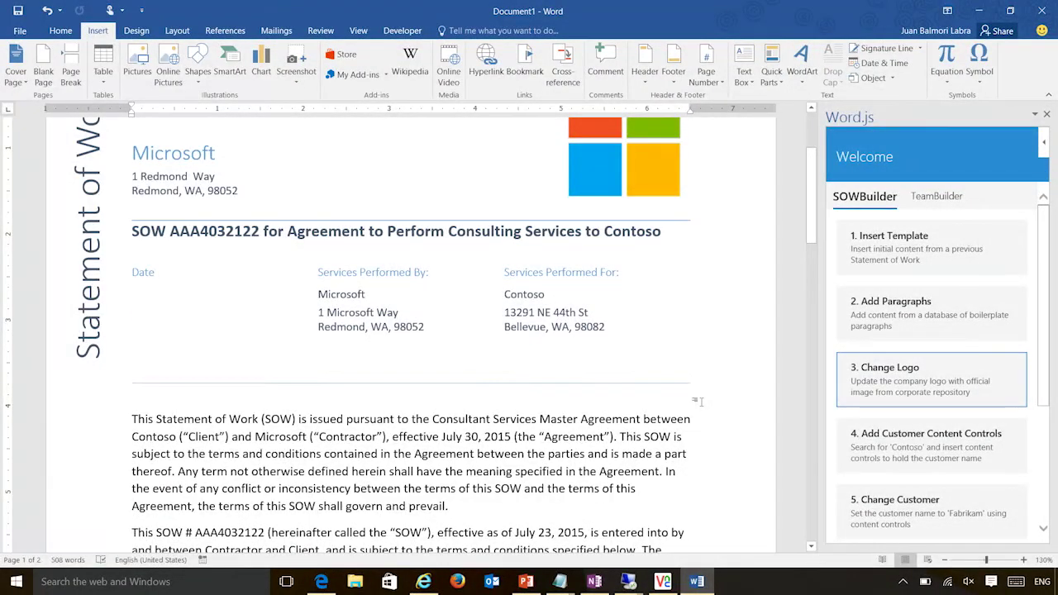
pyautogui.scroll(-1, 596, 412)
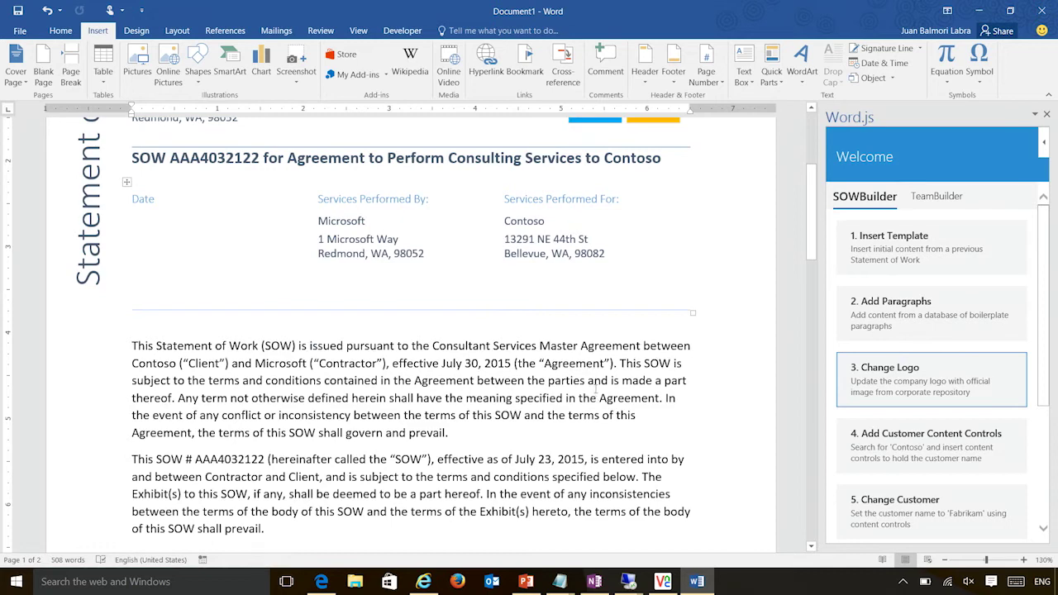
pyautogui.scroll(3, 595, 393)
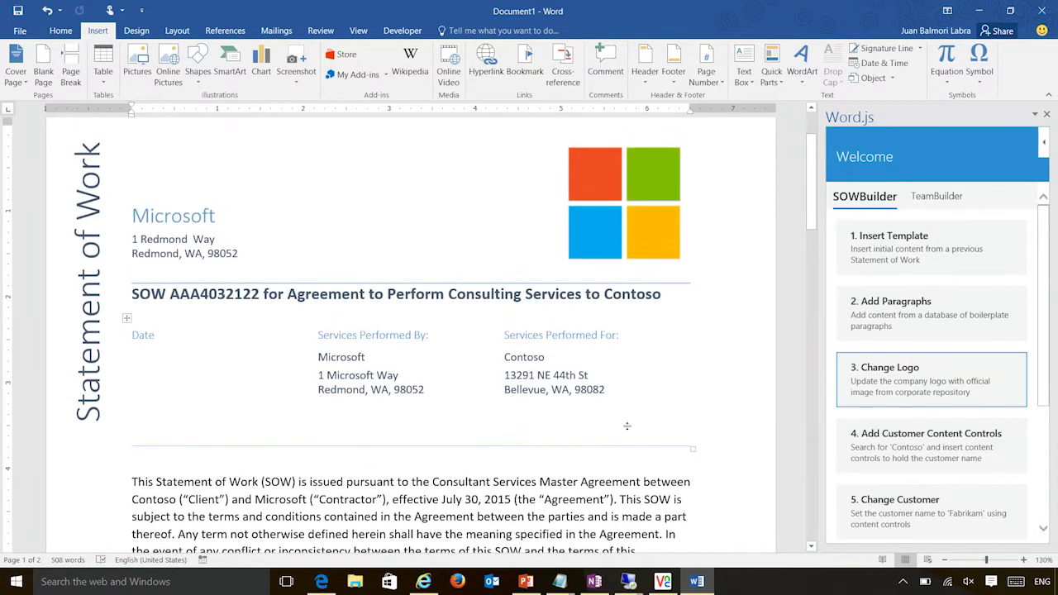
pyautogui.scroll(-1, 620, 430)
pyautogui.scroll(-1, 624, 419)
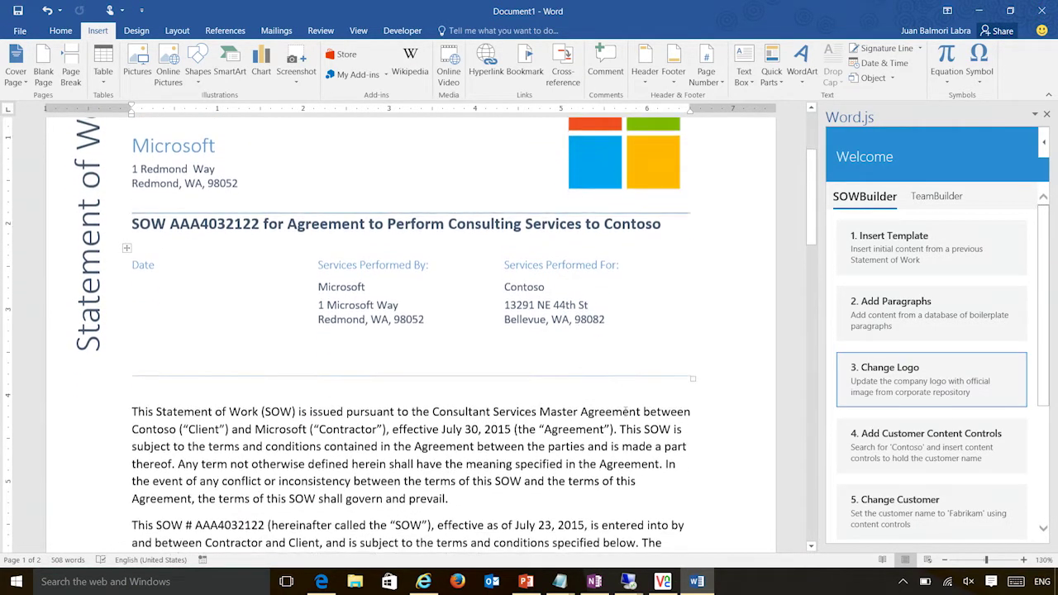
pyautogui.doubleClick(635, 223)
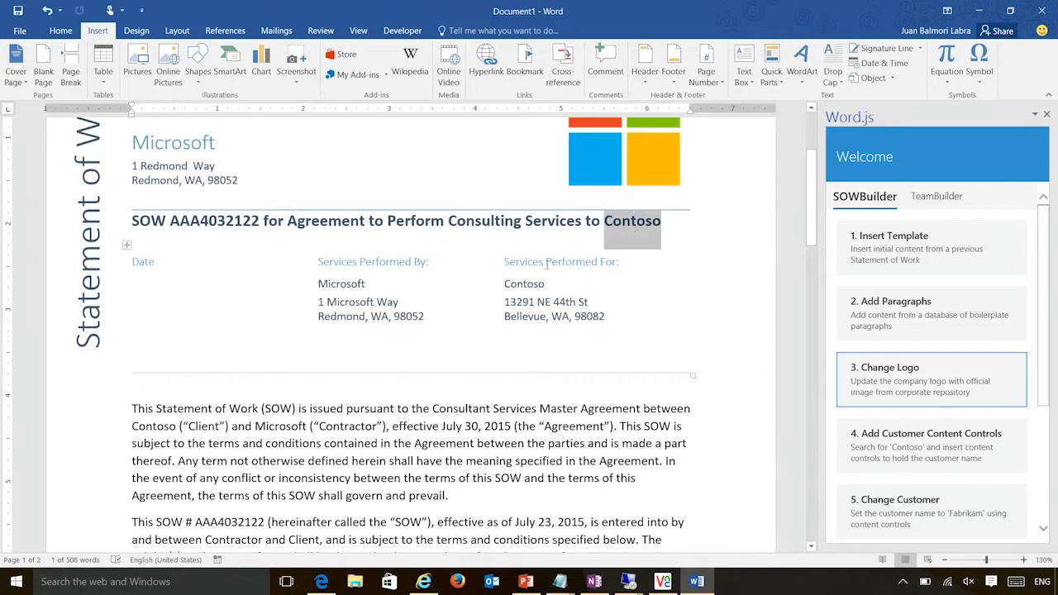
pyautogui.doubleClick(529, 284)
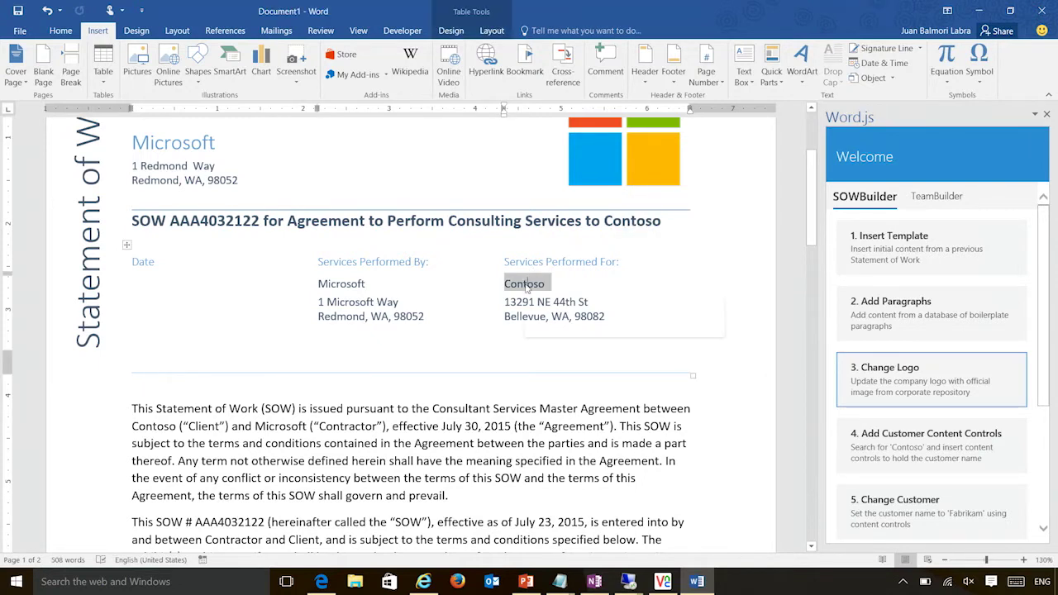
pyautogui.doubleClick(630, 230)
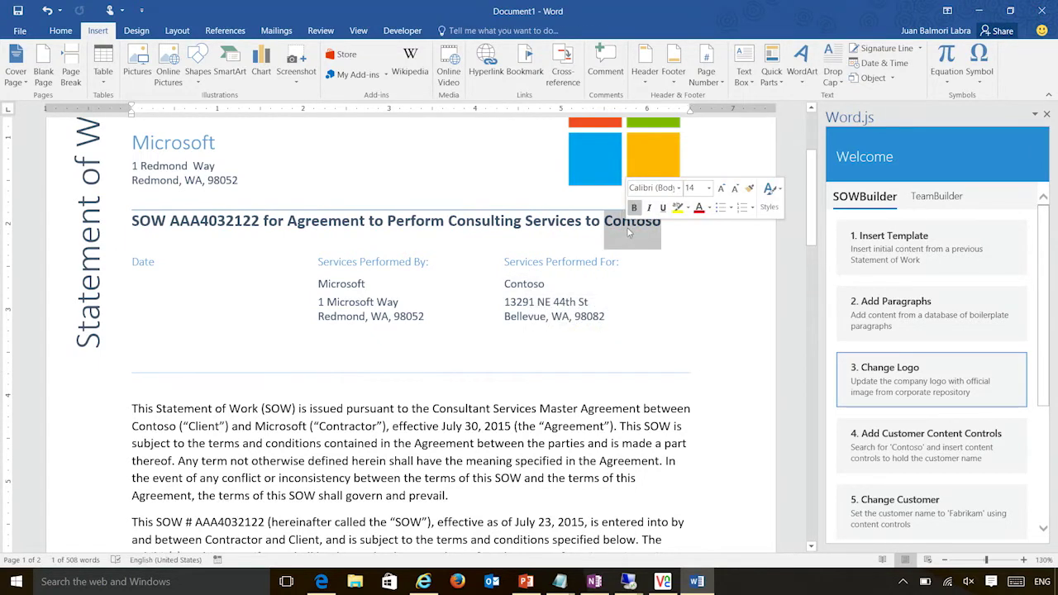
pyautogui.doubleClick(526, 285)
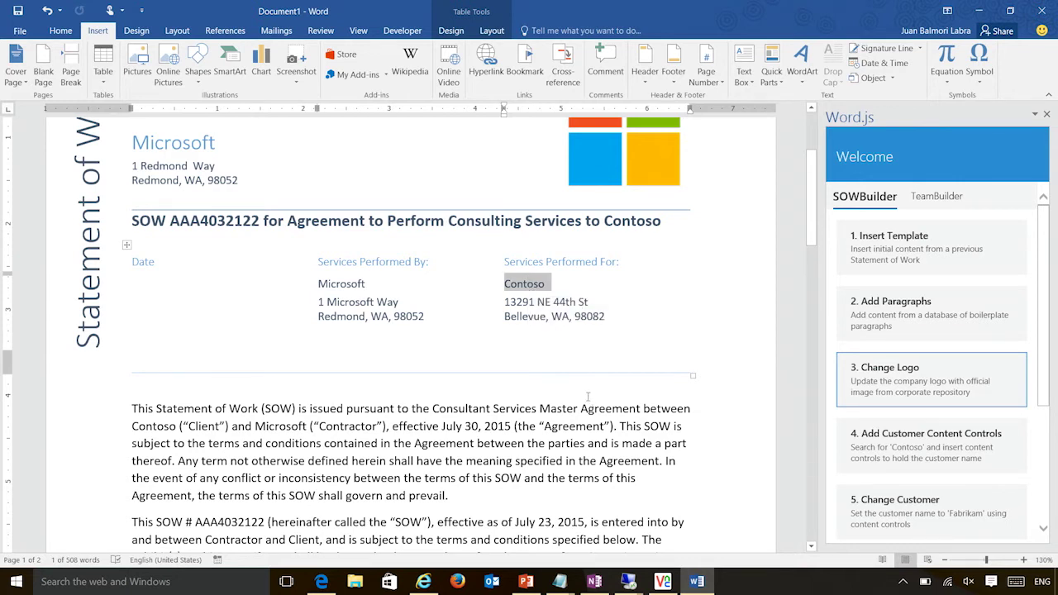
pyautogui.click(531, 443)
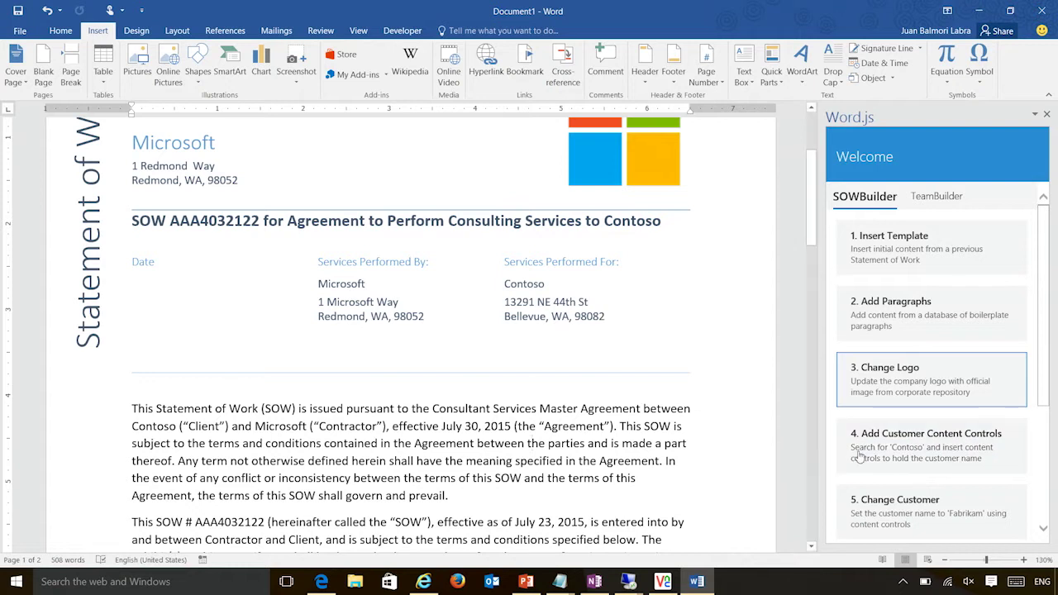
pyautogui.click(932, 461)
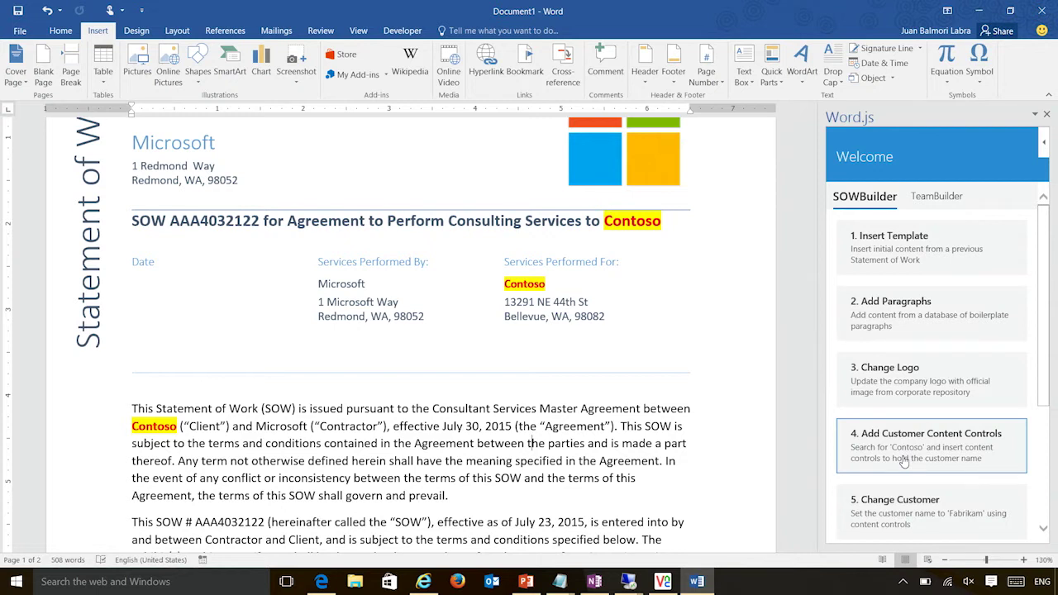
# Inspect the title and tag in the properties of the heading's Contoso content control, then check the control under Services Performed For.
pyautogui.scroll(-1, 922, 420)
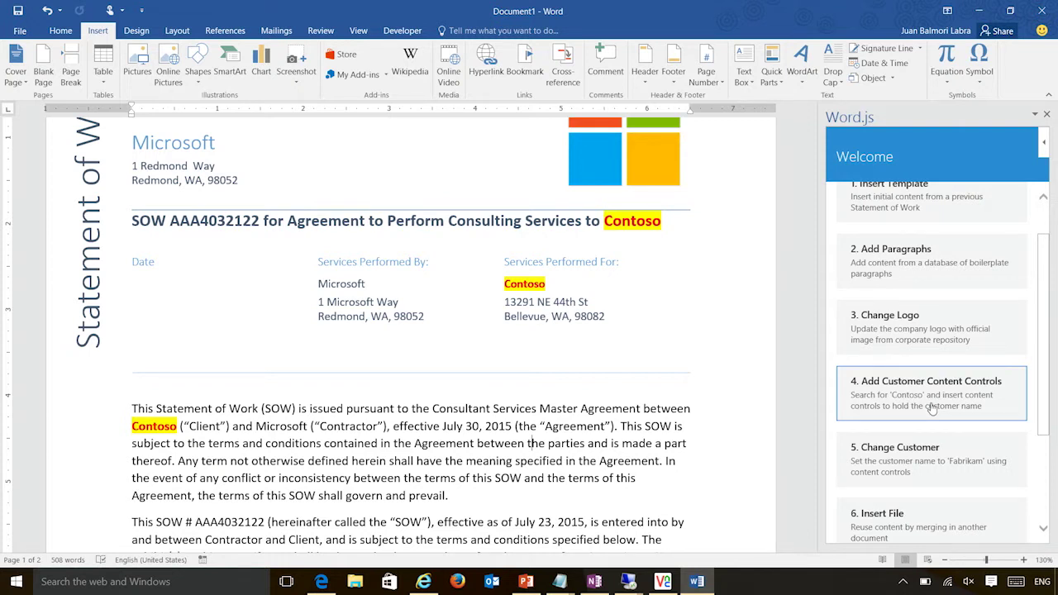
pyautogui.doubleClick(629, 223)
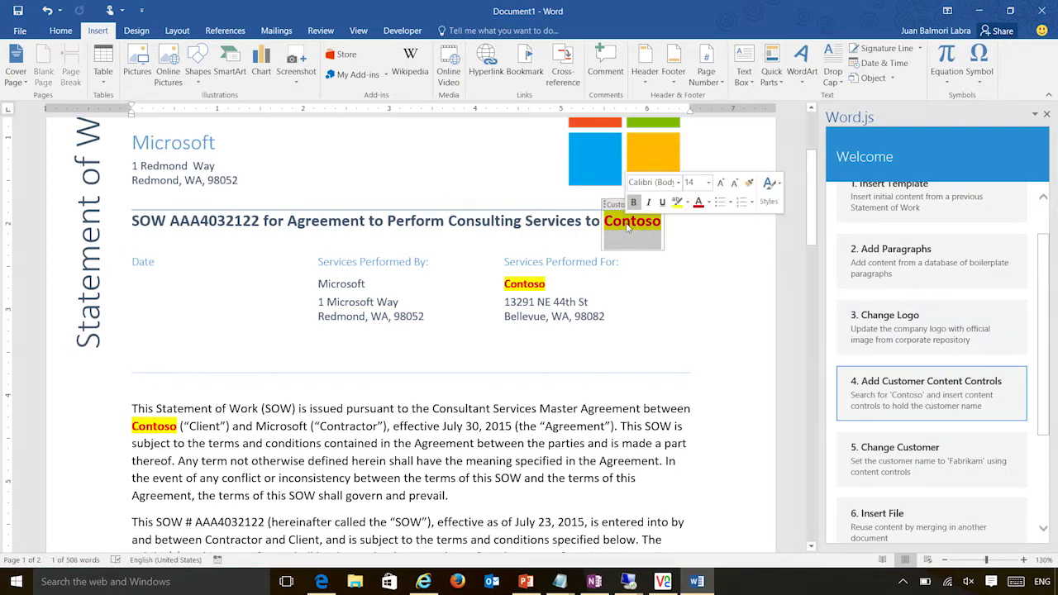
pyautogui.click(644, 222)
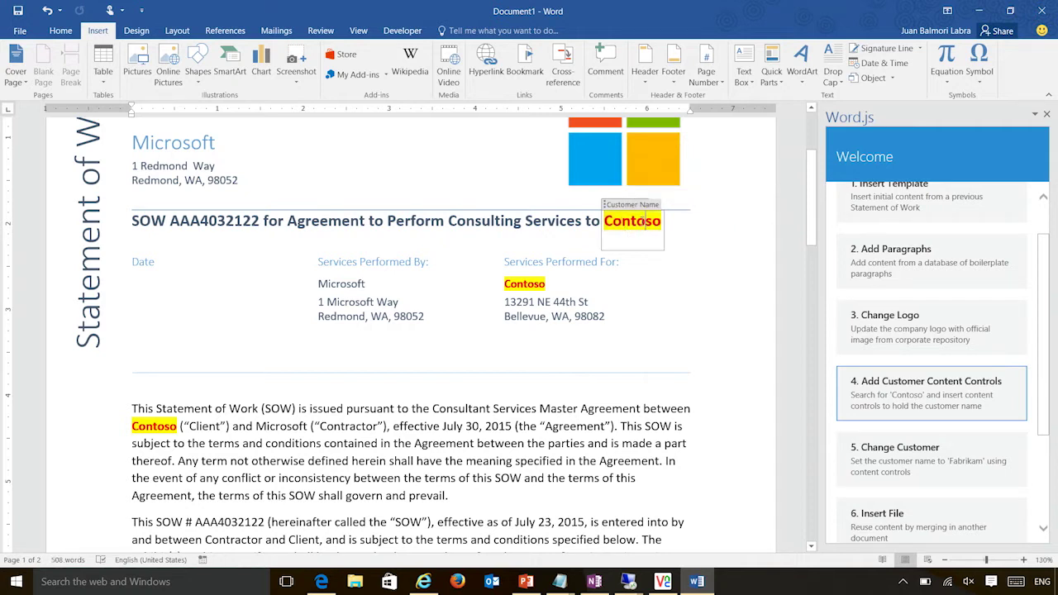
pyautogui.doubleClick(644, 221)
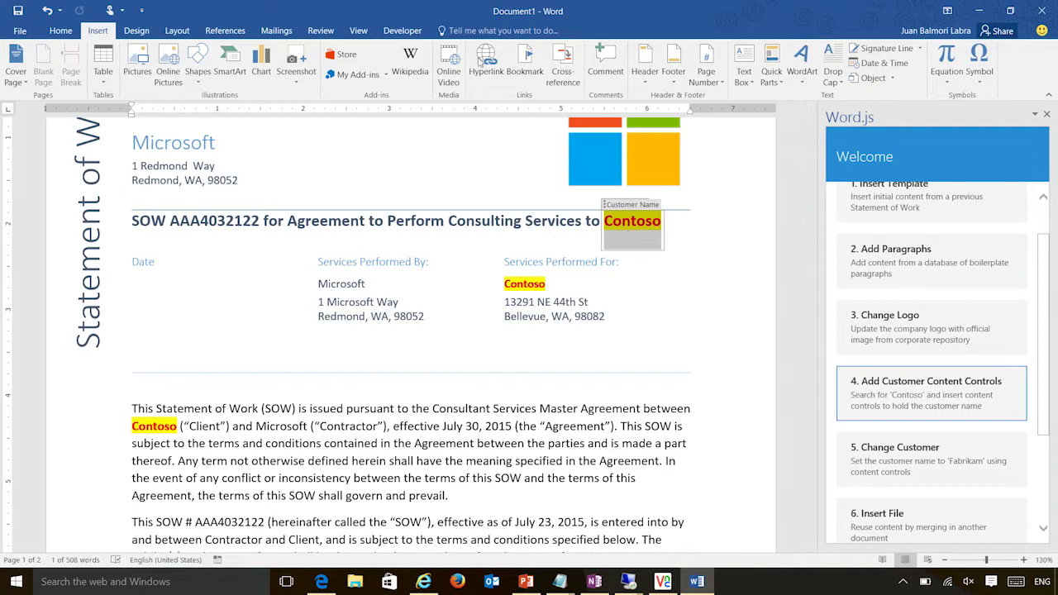
pyautogui.click(405, 31)
pyautogui.click(331, 64)
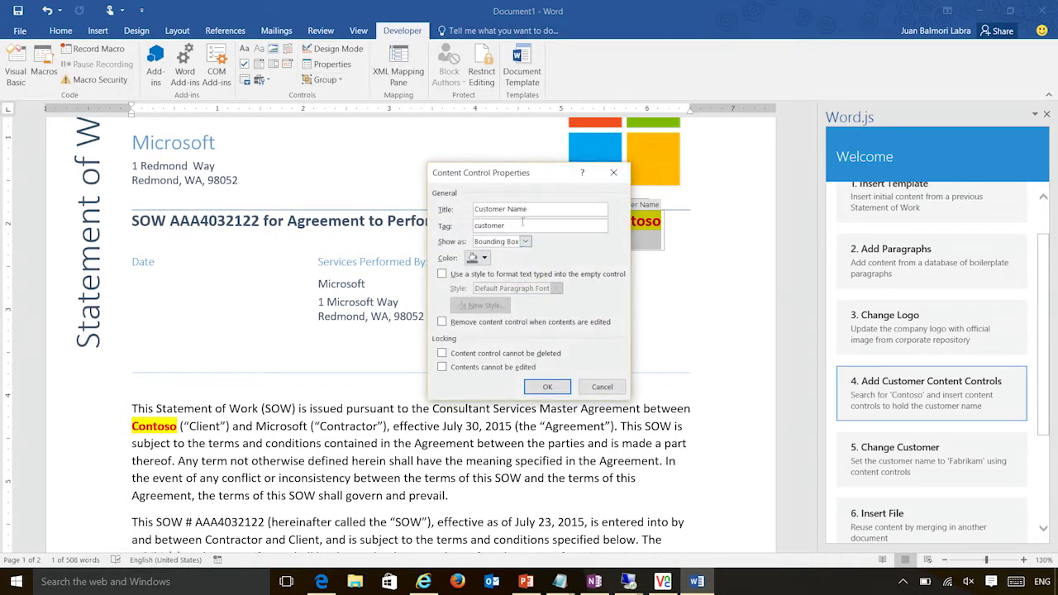
pyautogui.doubleClick(517, 224)
pyautogui.moveTo(533, 183); pyautogui.dragTo(471, 175)
pyautogui.click(551, 166)
pyautogui.click(643, 289)
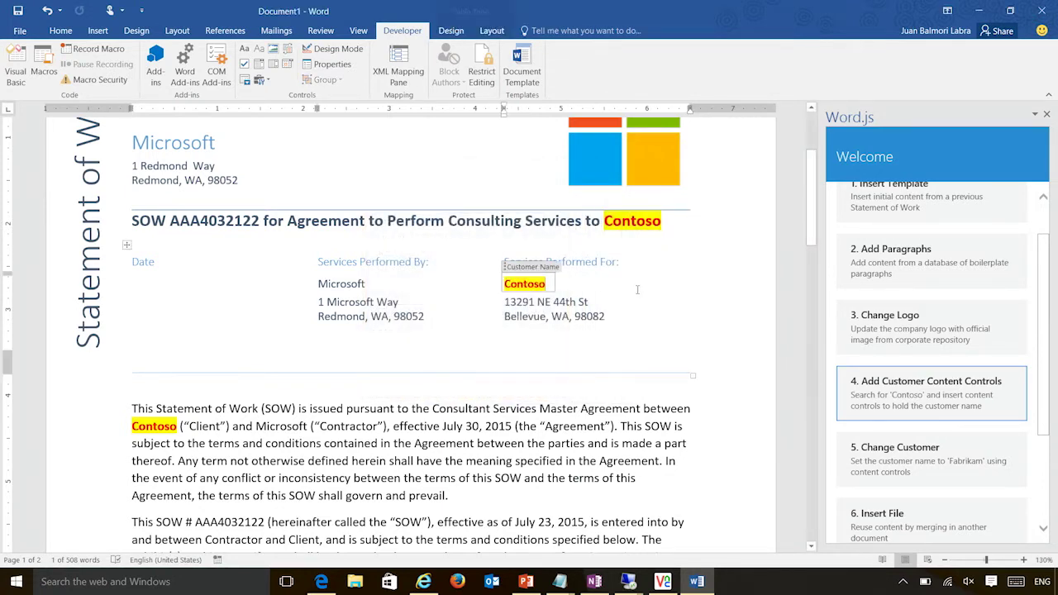
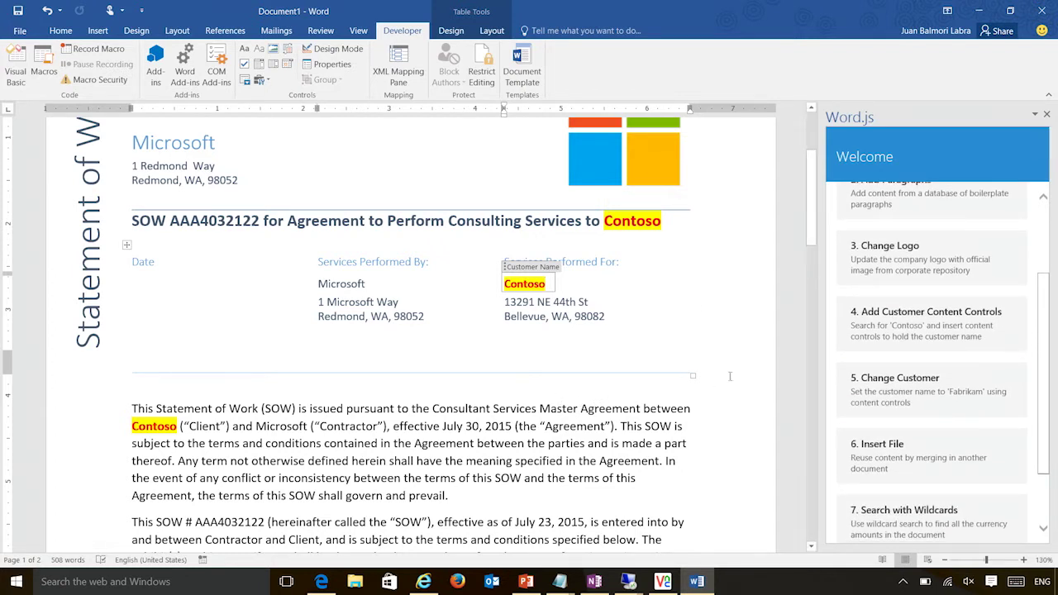
# Change the customer name to Fabrikam in all the customer content controls.
pyautogui.click(908, 388)
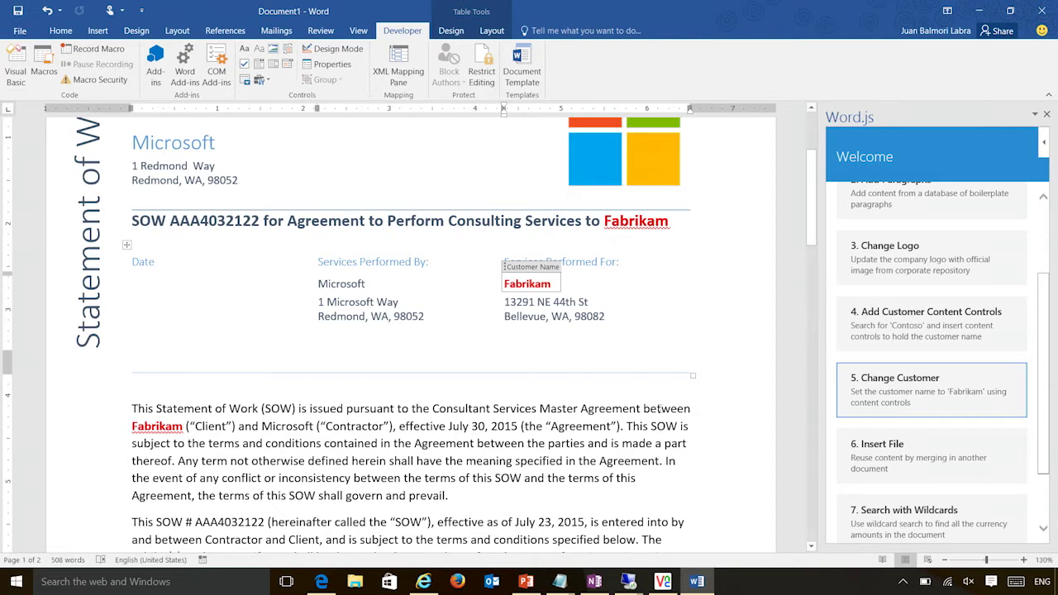
# Replace the "<Add Project Costs Here>" placeholder under Project Costs by Phase with the content merged in from another document.
pyautogui.scroll(-2, 459, 450)
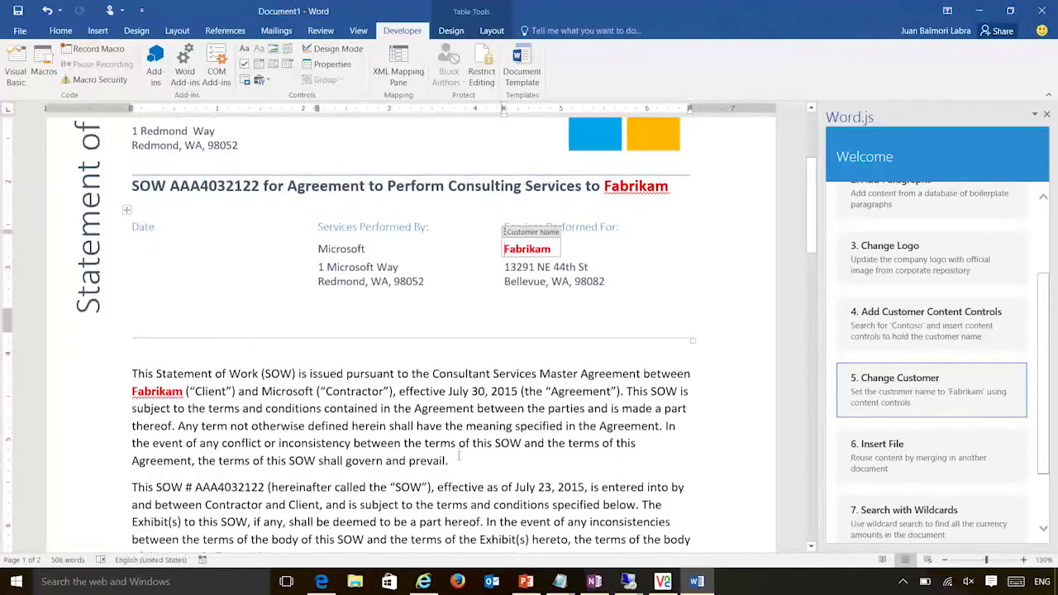
pyautogui.scroll(-5, 459, 450)
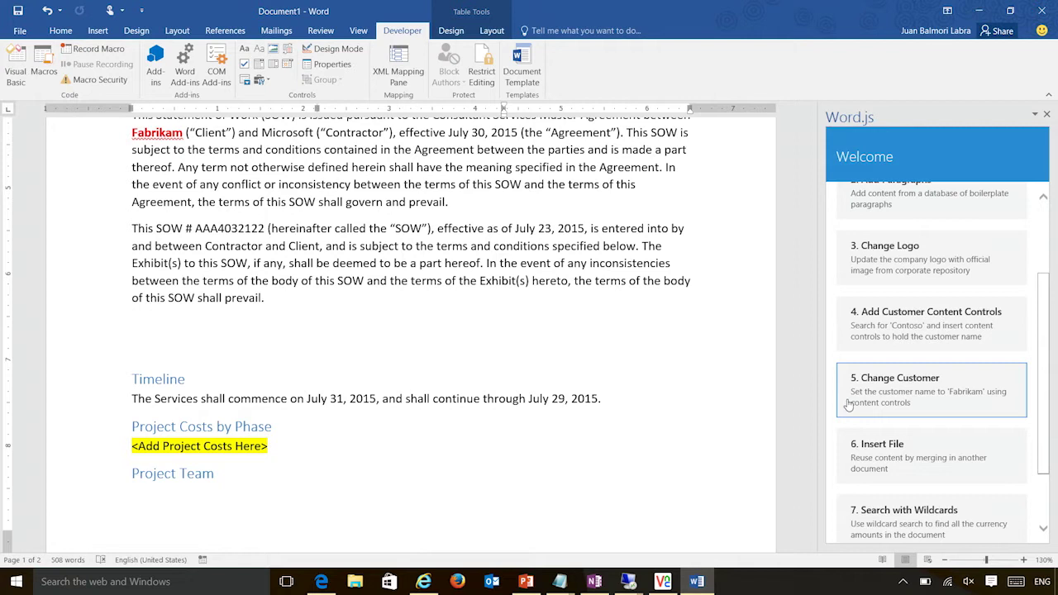
pyautogui.click(319, 459)
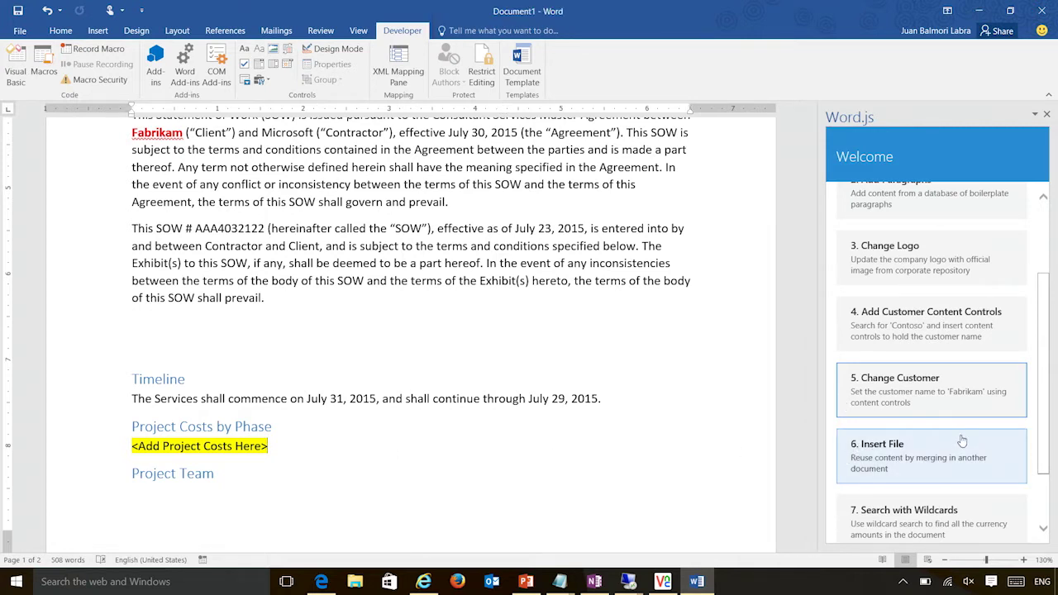
pyautogui.scroll(-1, 951, 447)
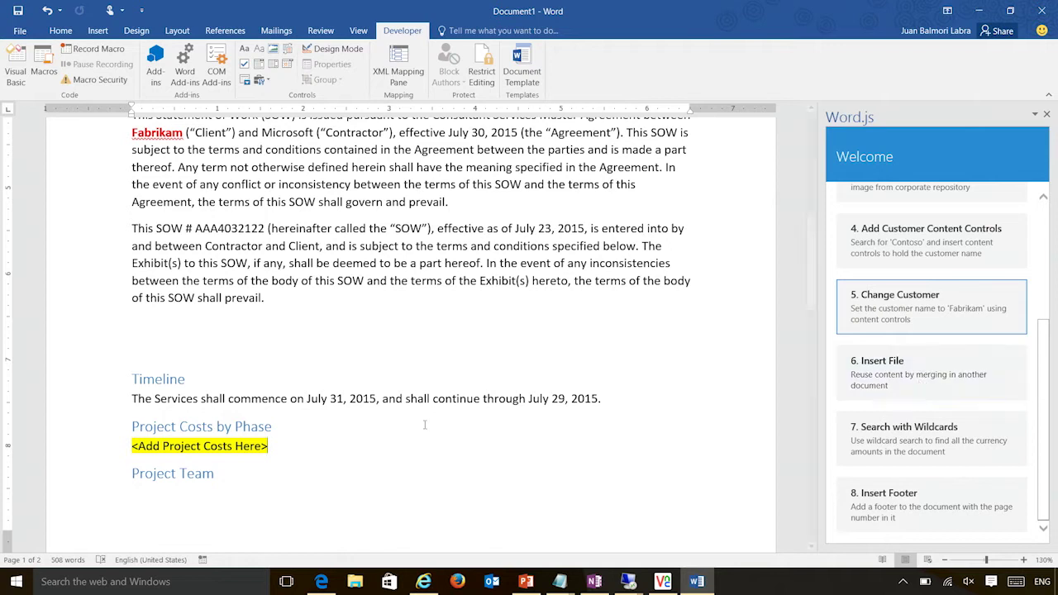
pyautogui.click(190, 456)
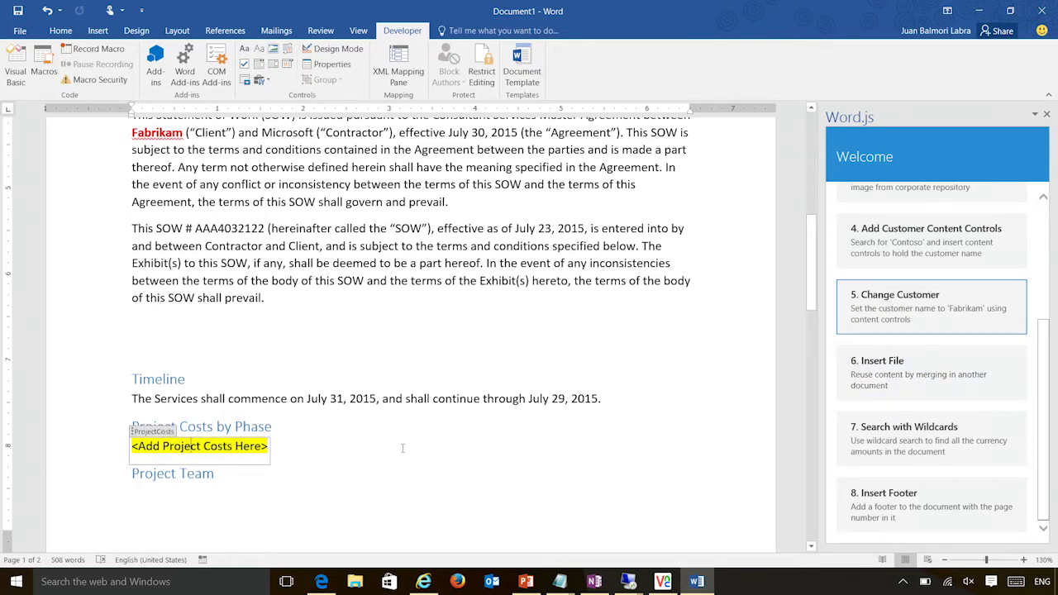
pyautogui.click(860, 376)
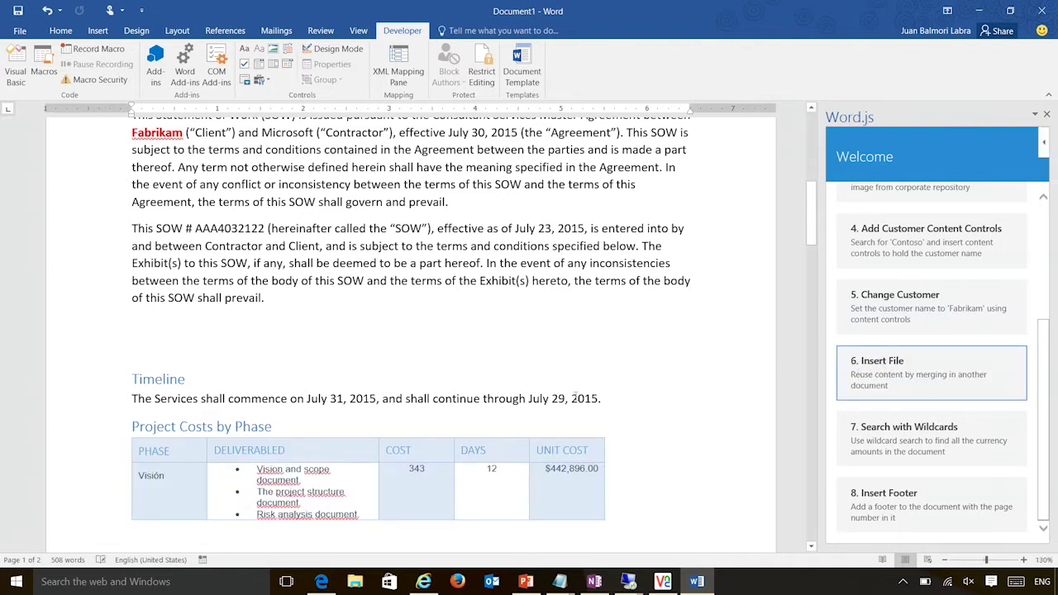
# Examine the phases, deliverables, days and unit costs in the inserted project costs table across both pages.
pyautogui.scroll(-3, 552, 427)
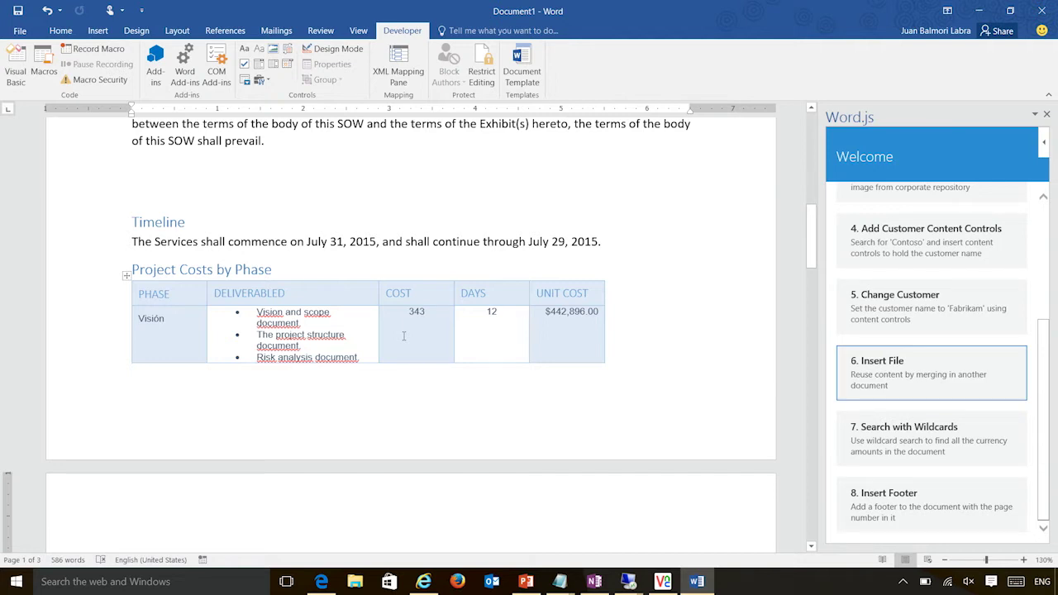
pyautogui.scroll(-1, 463, 361)
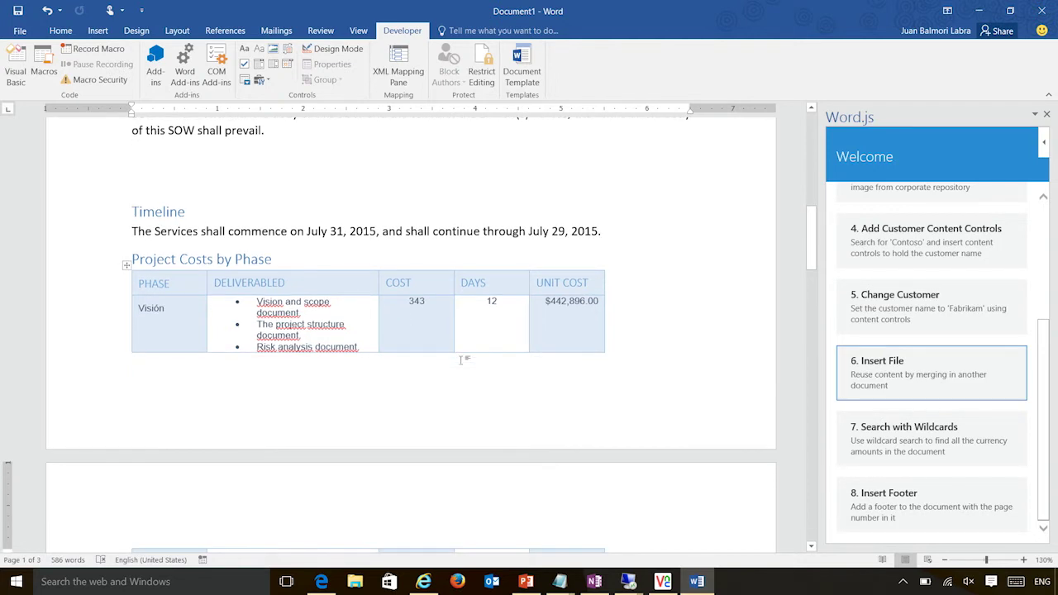
pyautogui.scroll(-1, 461, 363)
pyautogui.scroll(-1, 462, 363)
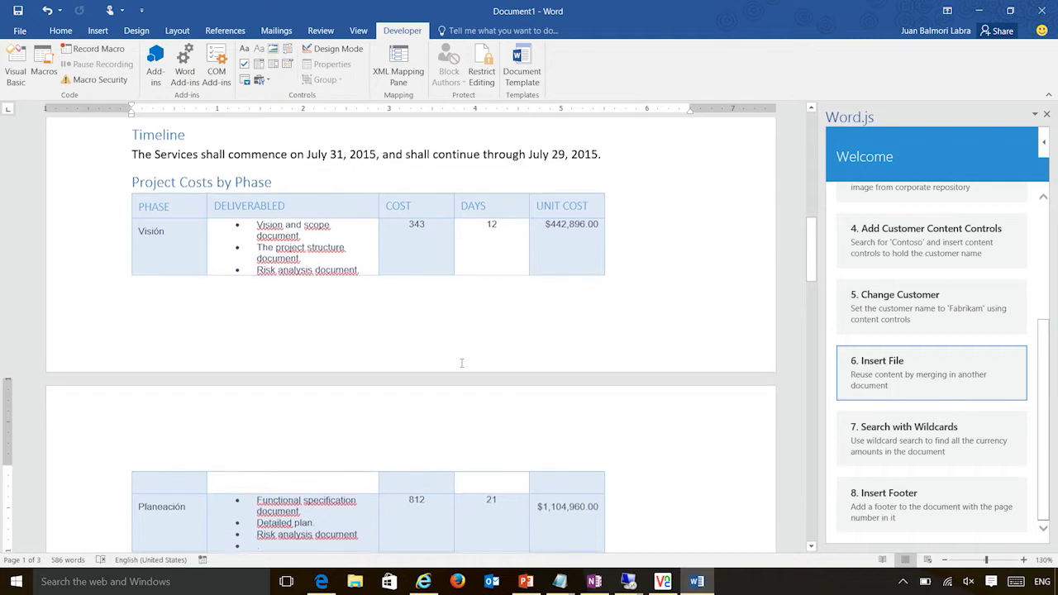
pyautogui.scroll(-1, 378, 326)
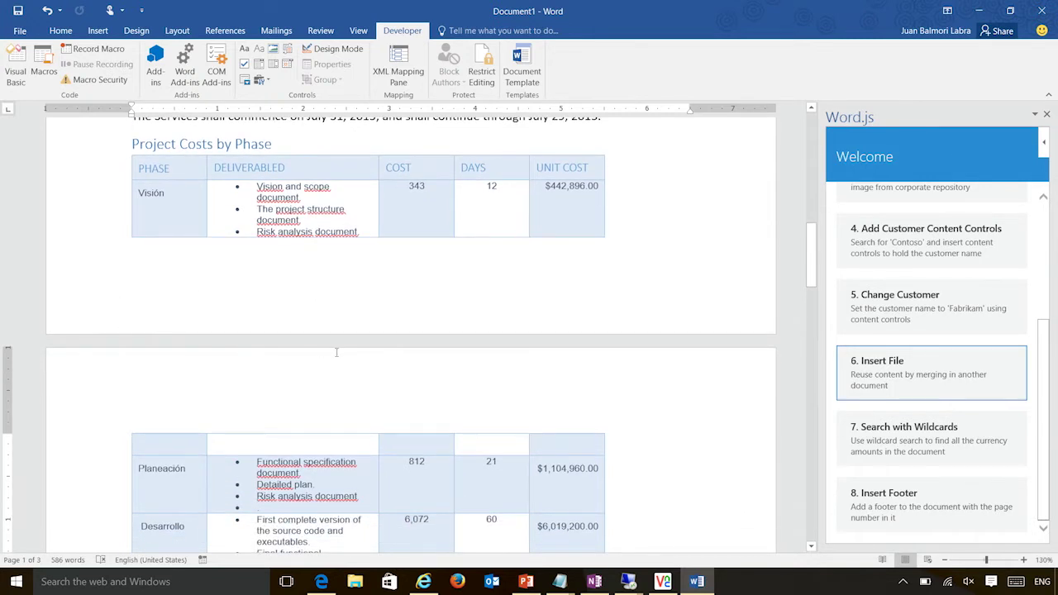
pyautogui.scroll(-4, 467, 371)
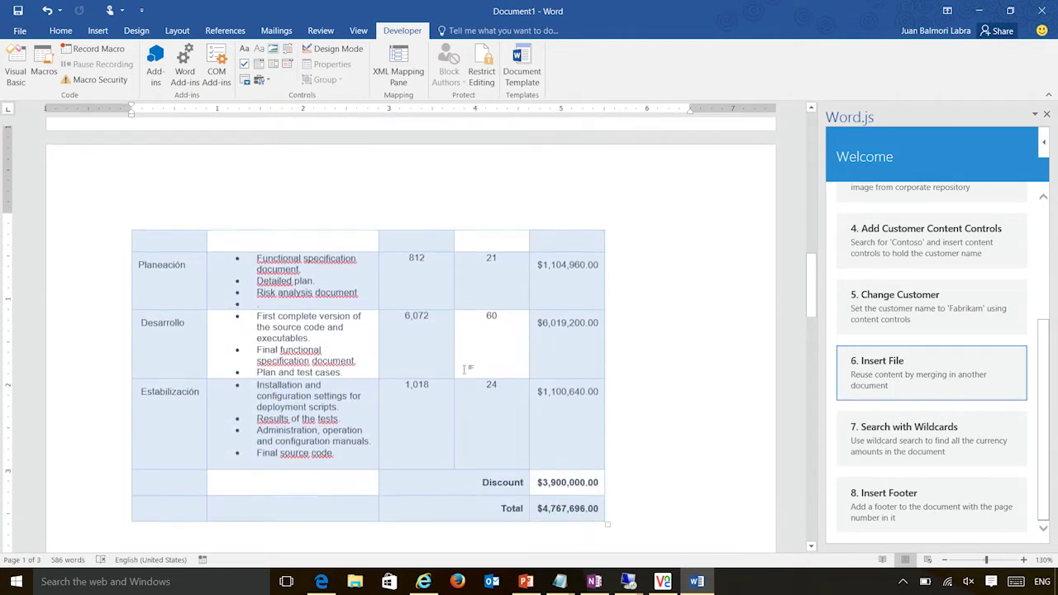
pyautogui.scroll(2, 466, 370)
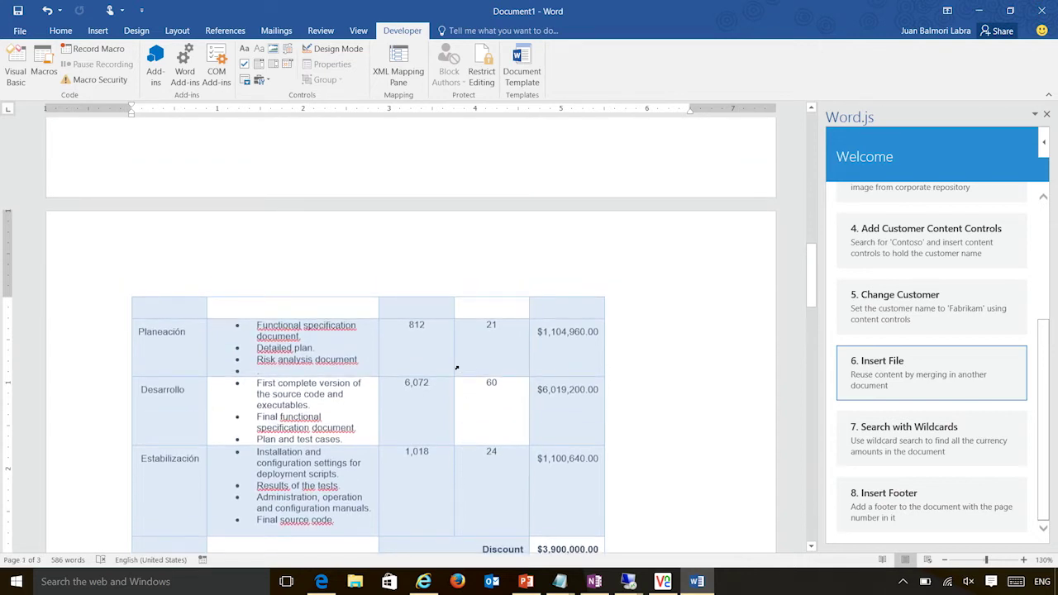
pyautogui.scroll(3, 463, 368)
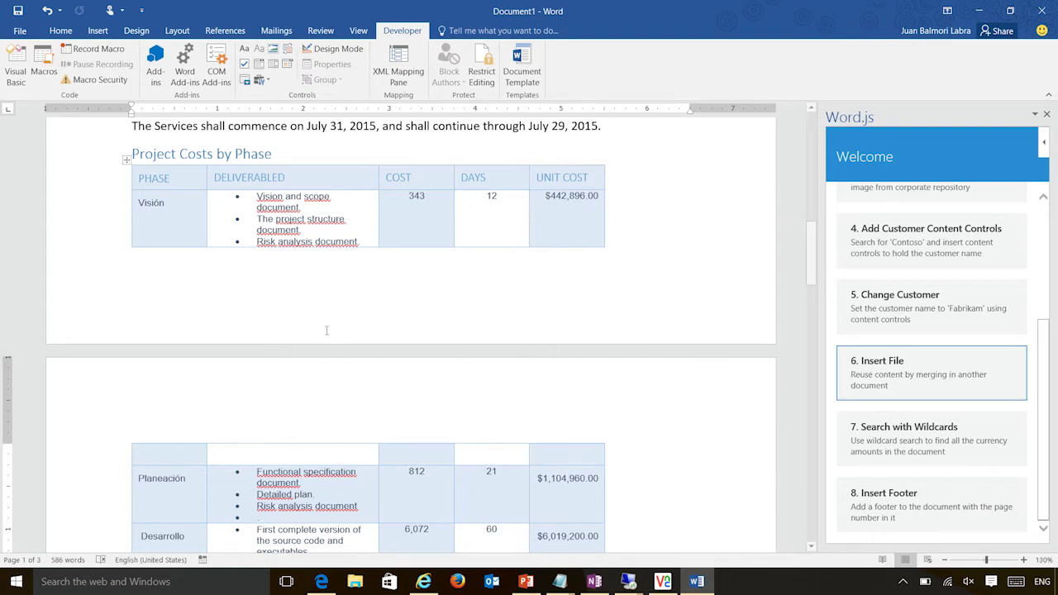
pyautogui.scroll(-1, 574, 331)
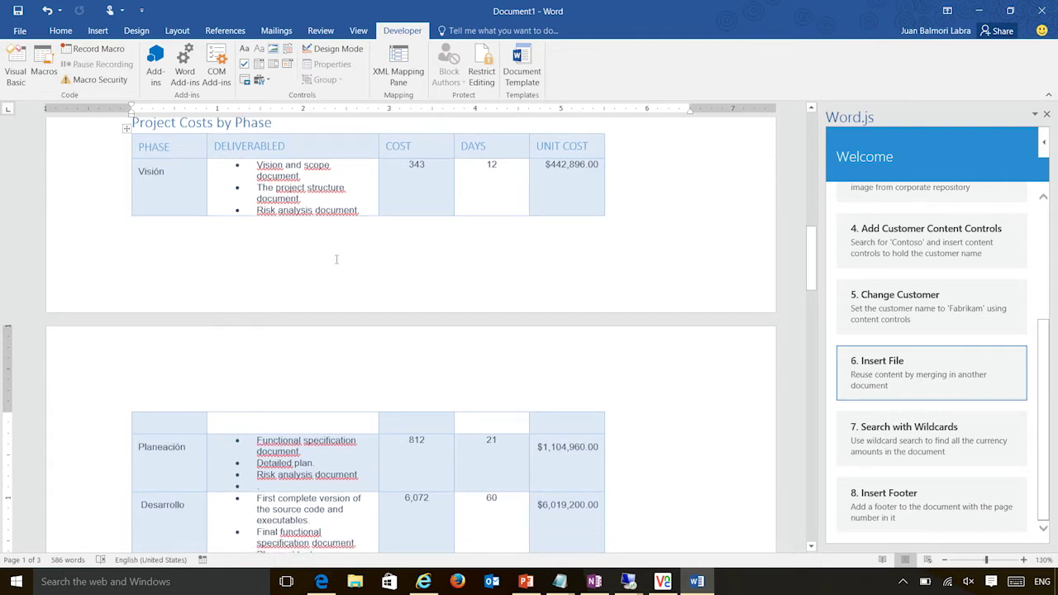
# Run the wildcard search to mark all currency amounts in the document, and check them in the Unit Cost column.
pyautogui.click(910, 452)
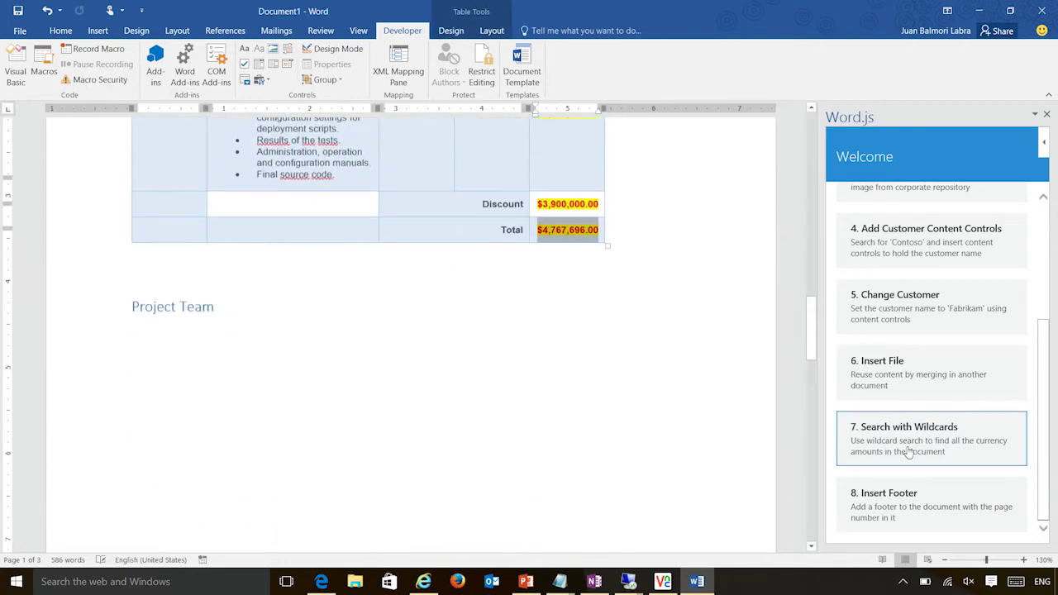
pyautogui.scroll(10, 650, 333)
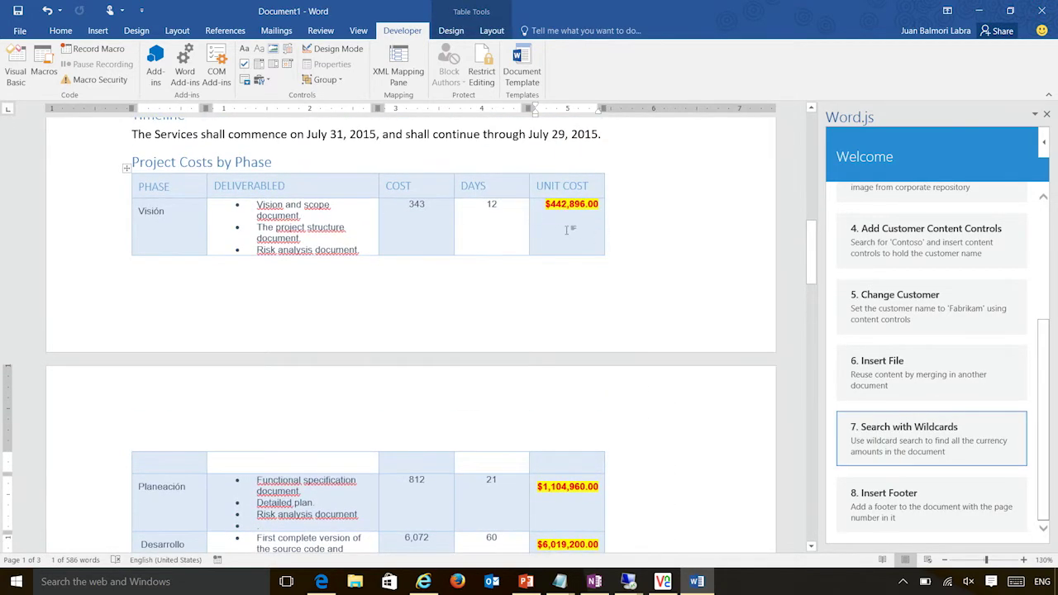
pyautogui.scroll(-4, 584, 225)
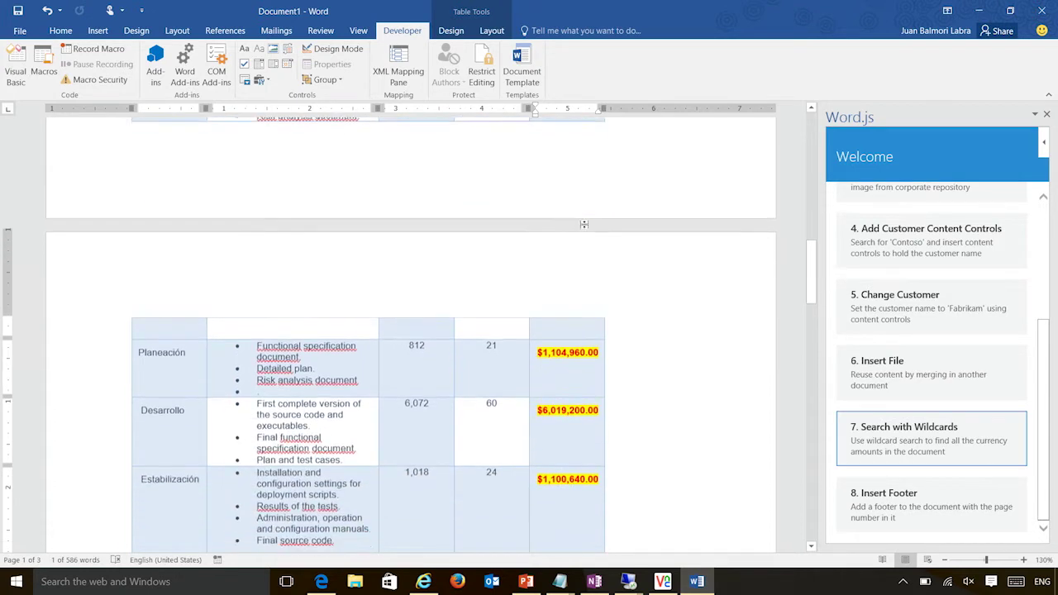
pyautogui.scroll(-4, 605, 342)
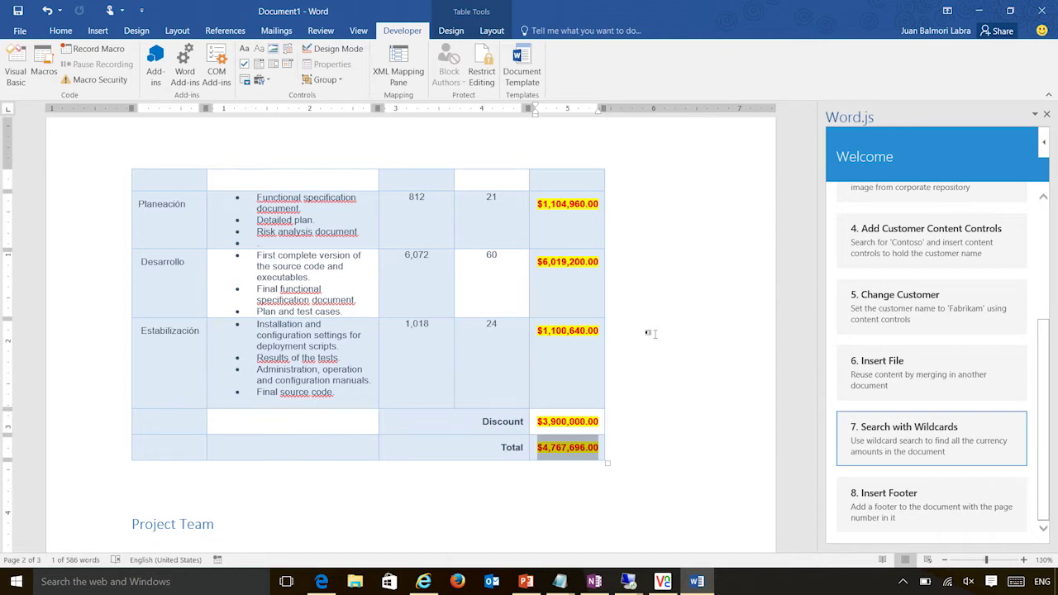
pyautogui.scroll(-1, 656, 314)
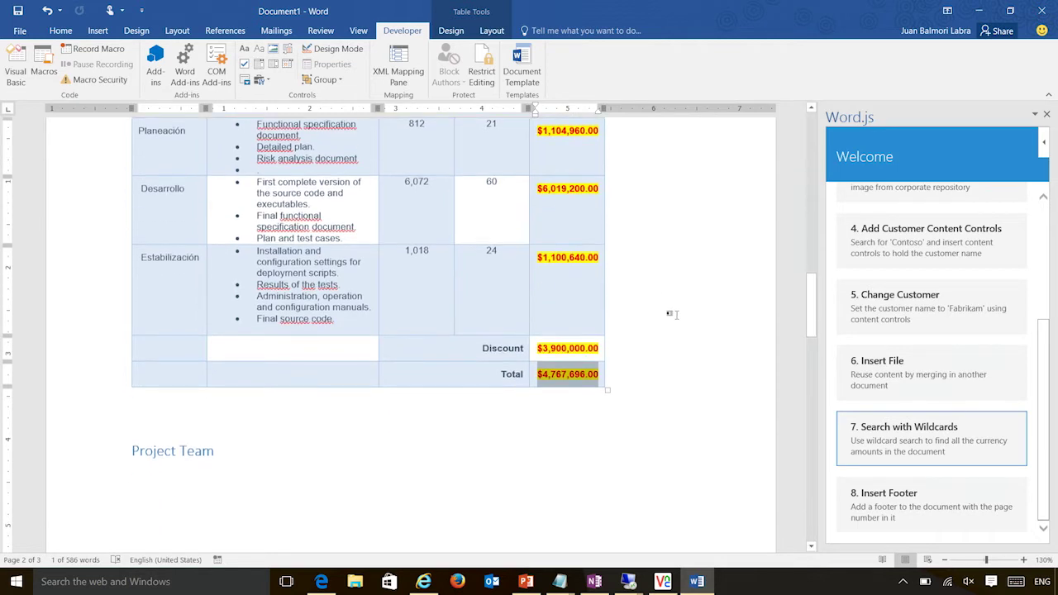
pyautogui.scroll(1, 671, 311)
# Insert a document footer with the page number and check it at the end of page 2.
pyautogui.scroll(-4, 670, 276)
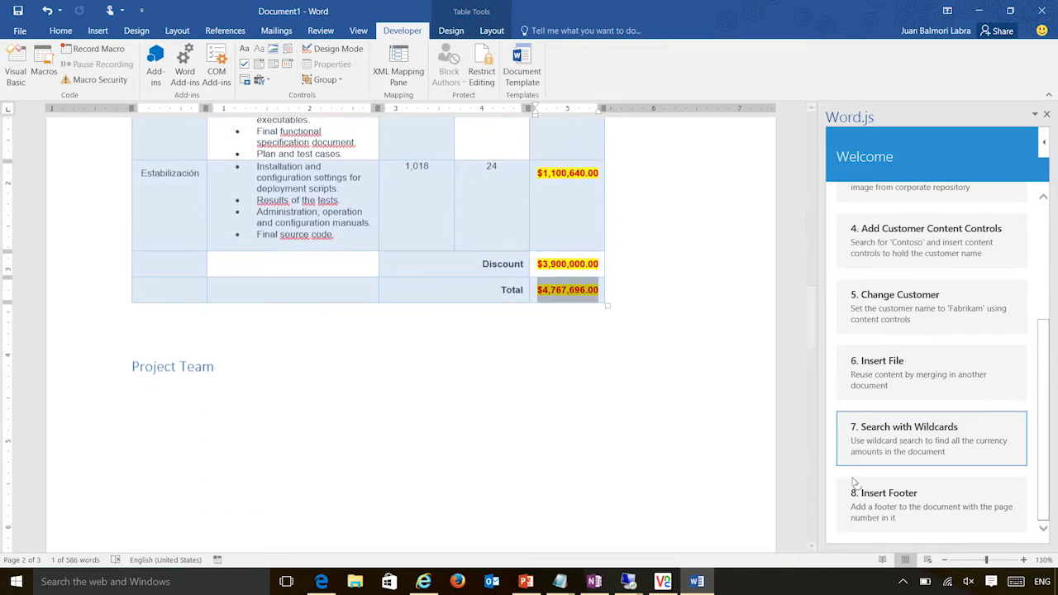
pyautogui.scroll(-4, 797, 367)
pyautogui.scroll(-4, 795, 366)
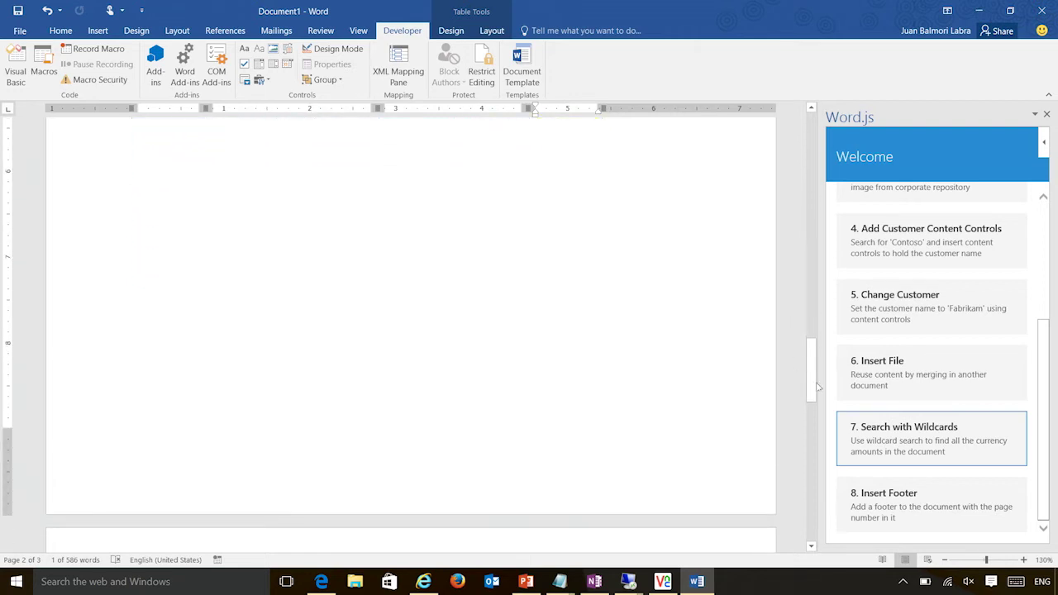
pyautogui.scroll(1, 909, 487)
pyautogui.scroll(-1, 919, 491)
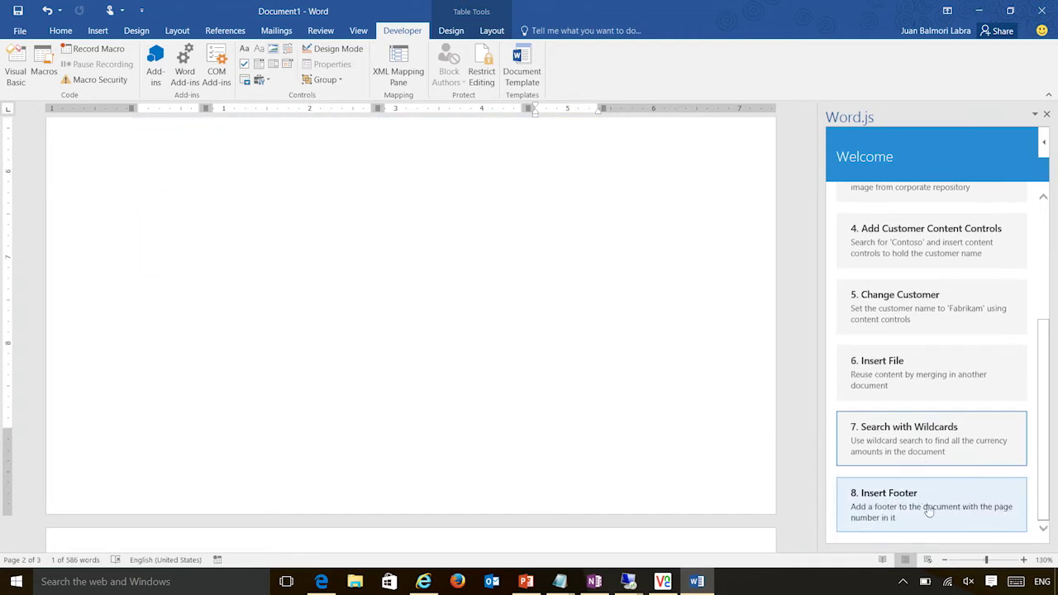
pyautogui.click(929, 511)
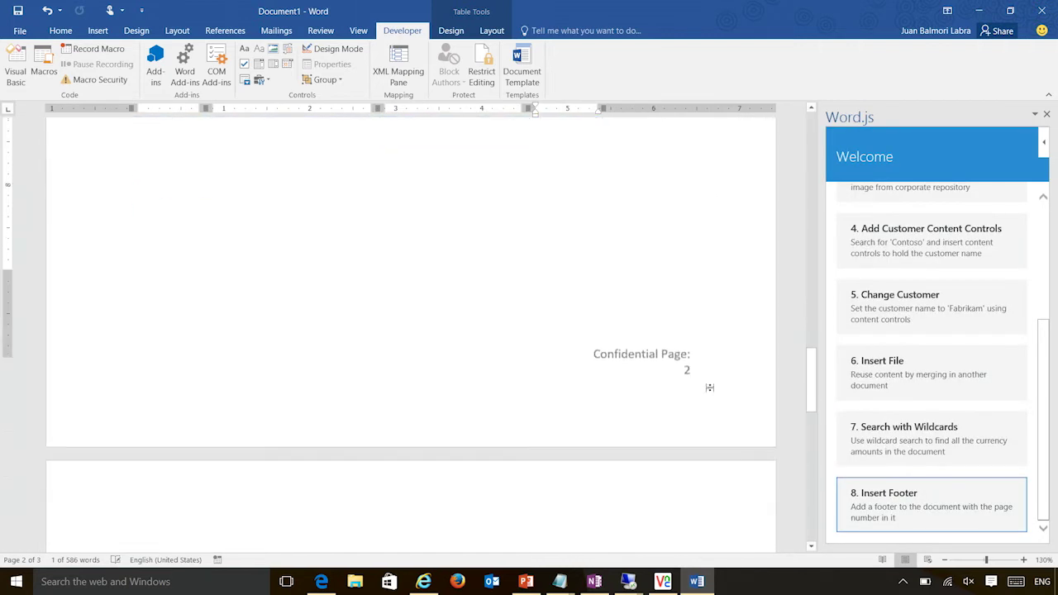
pyautogui.click(628, 342)
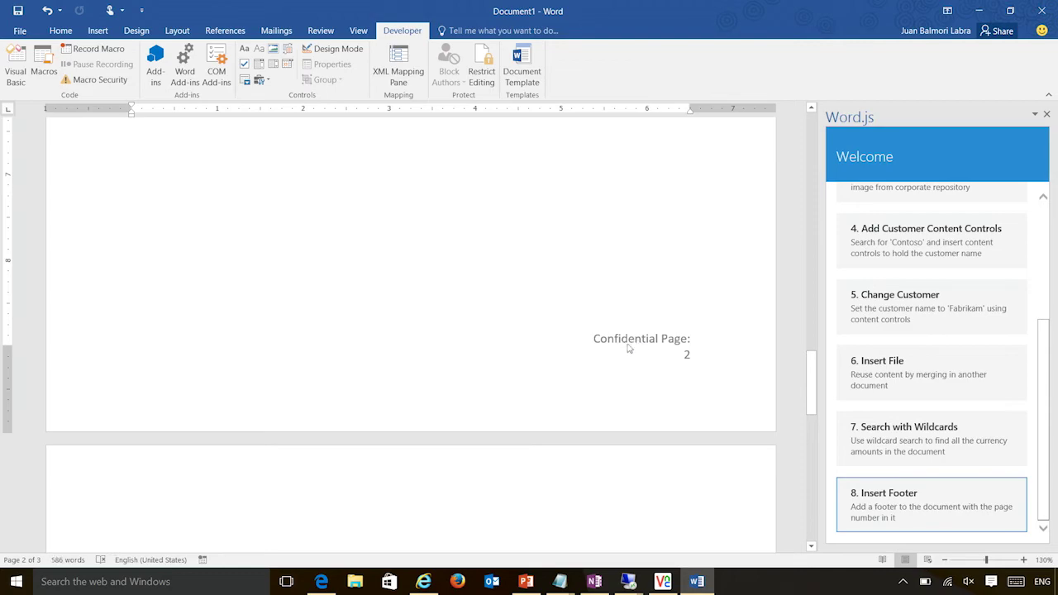
# Add an empty line below the Project Team heading and insert the TeamBuilder team chart there, keeping the preselected lead, designer and engineers.
pyautogui.moveTo(815, 378); pyautogui.dragTo(813, 339)
pyautogui.click(248, 279)
pyautogui.press('Return')
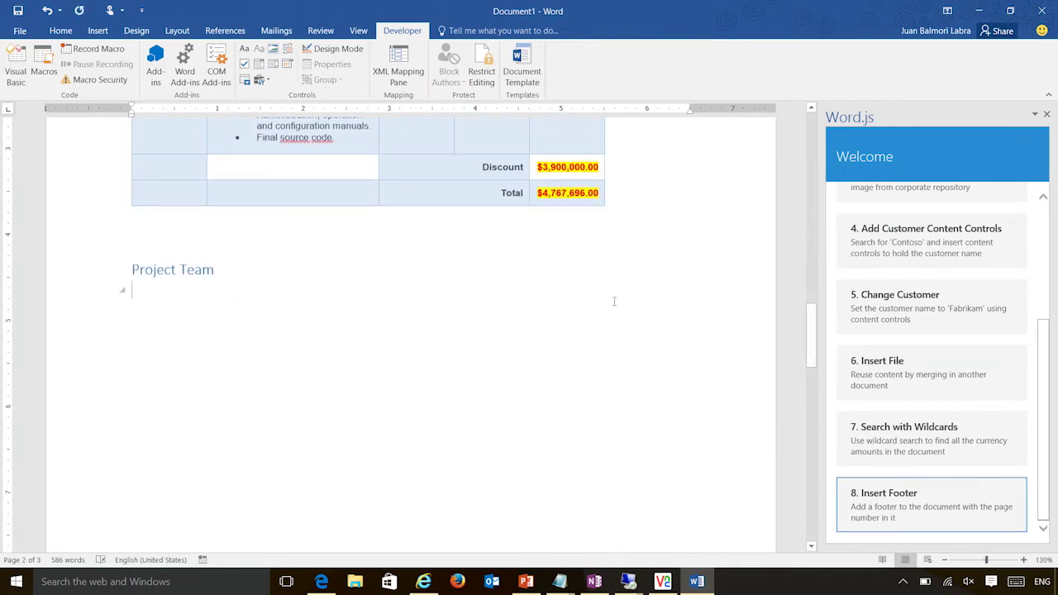
pyautogui.moveTo(1043, 387); pyautogui.dragTo(1040, 203)
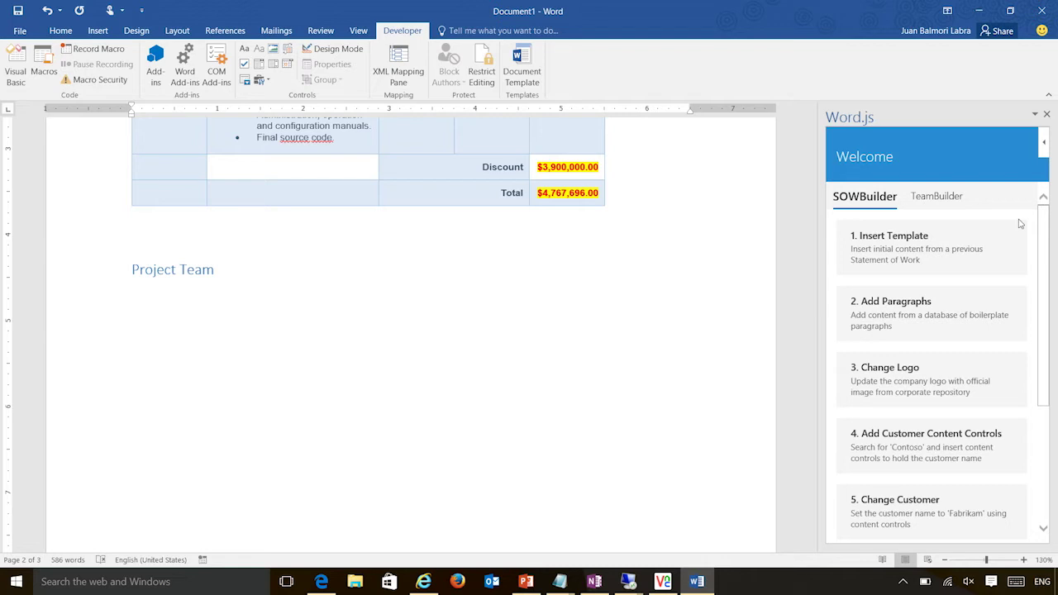
pyautogui.click(934, 200)
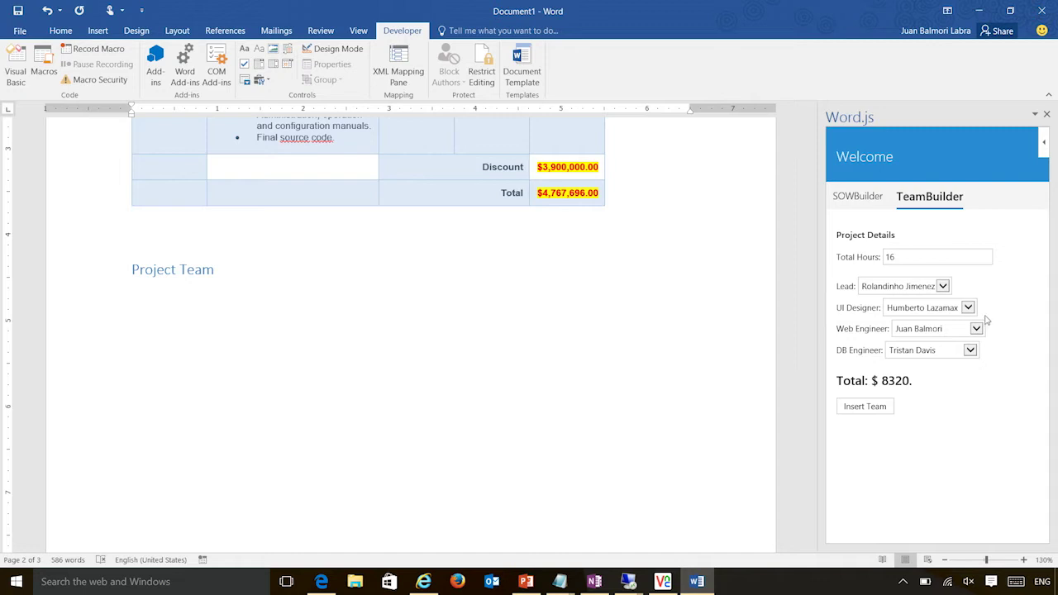
pyautogui.click(943, 287)
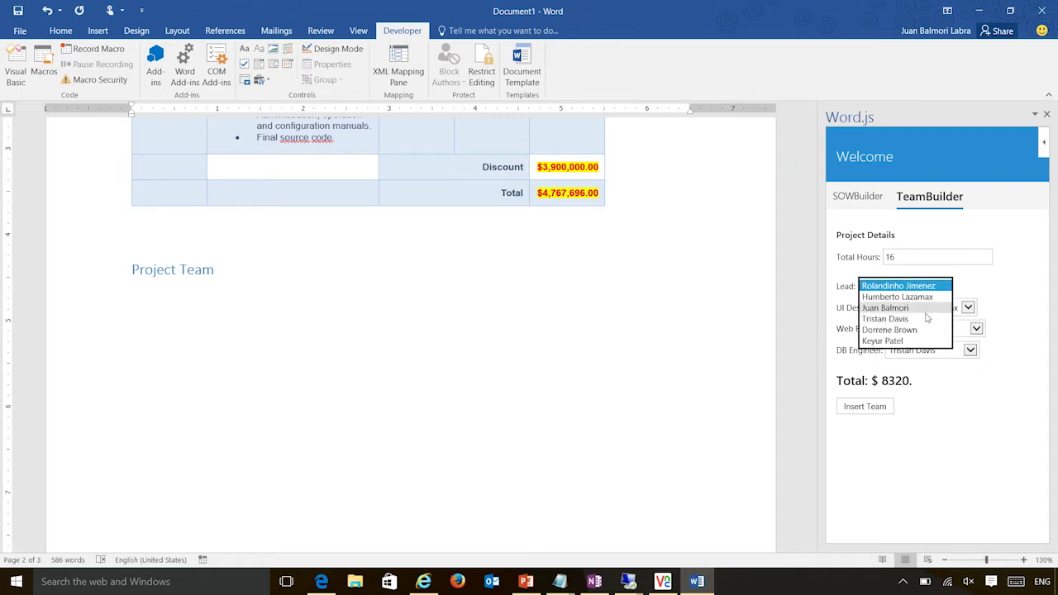
pyautogui.click(898, 286)
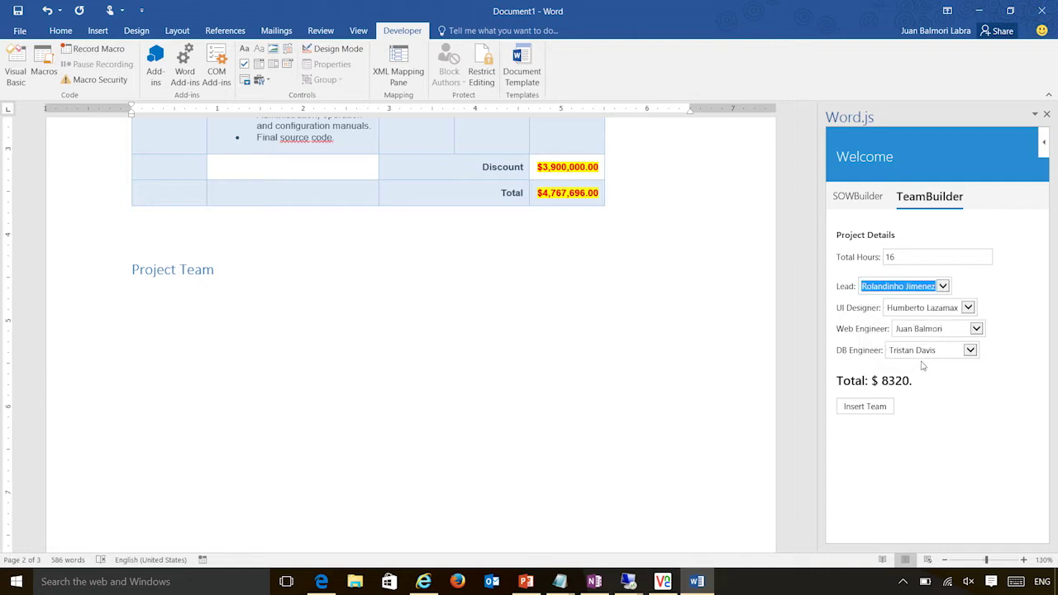
pyautogui.click(872, 407)
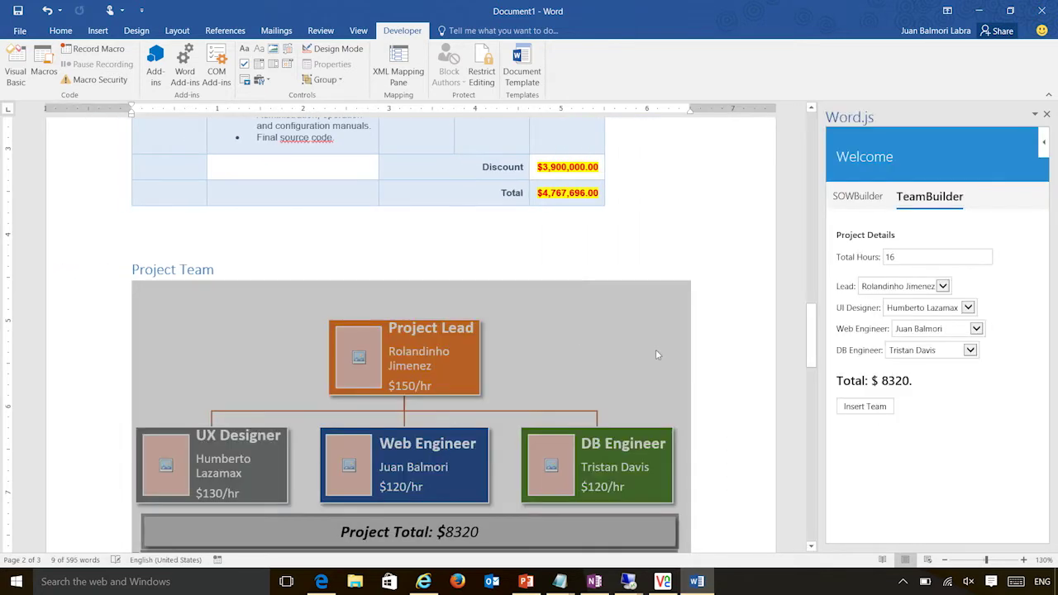
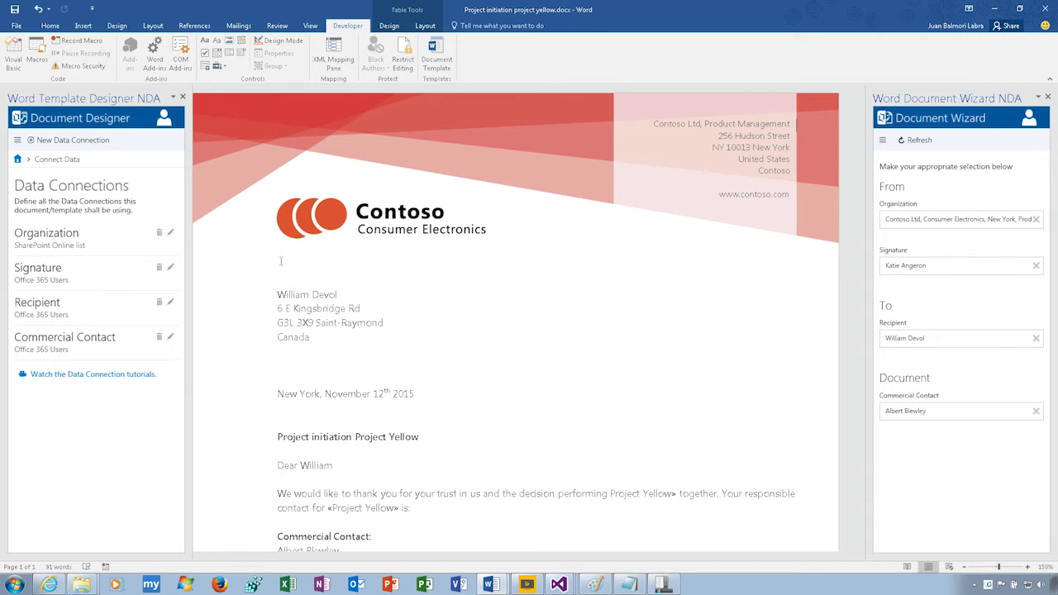
# In the Project Yellow initiation letter, inspect the Contoso logo, the recipient's address fields and the organization block.
pyautogui.click(472, 212)
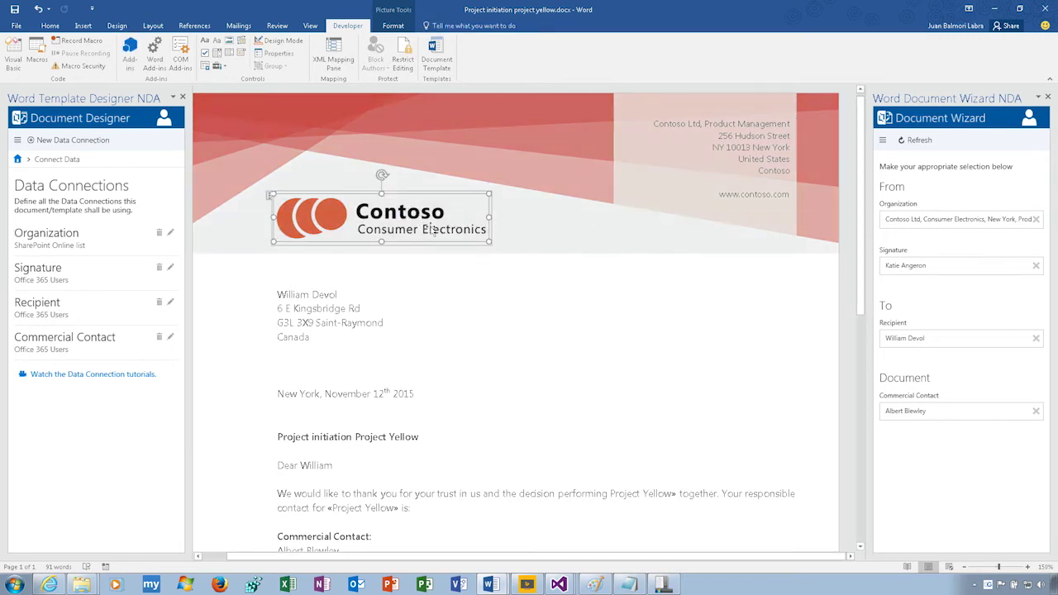
pyautogui.click(311, 295)
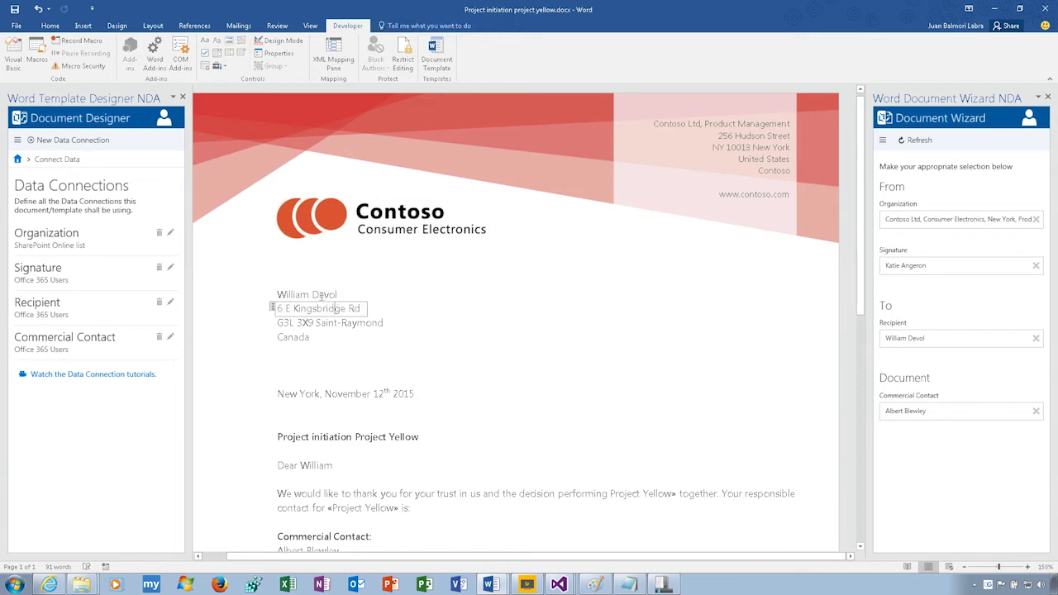
pyautogui.click(274, 294)
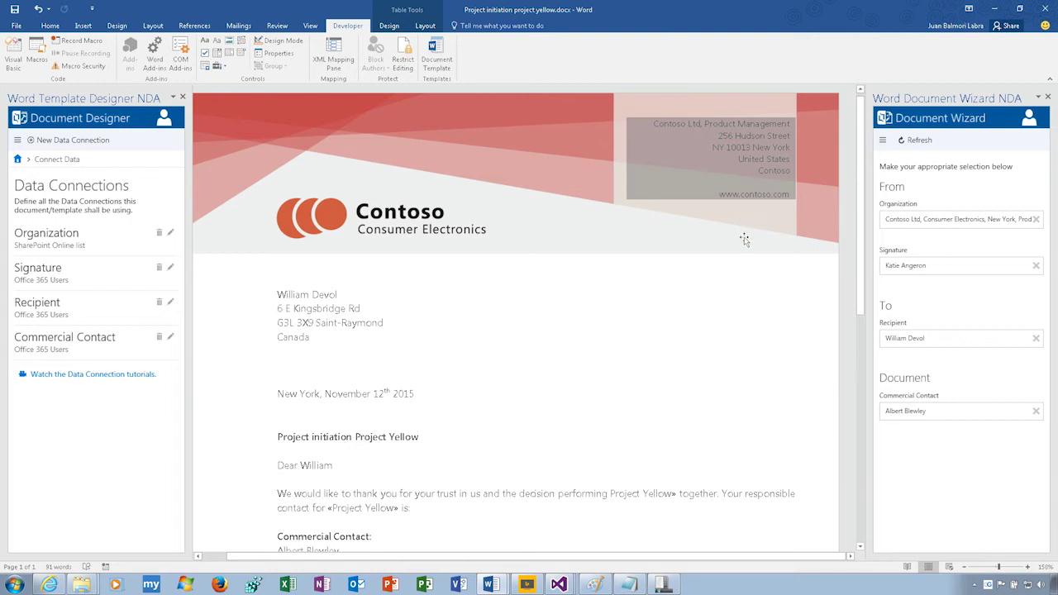
pyautogui.doubleClick(724, 277)
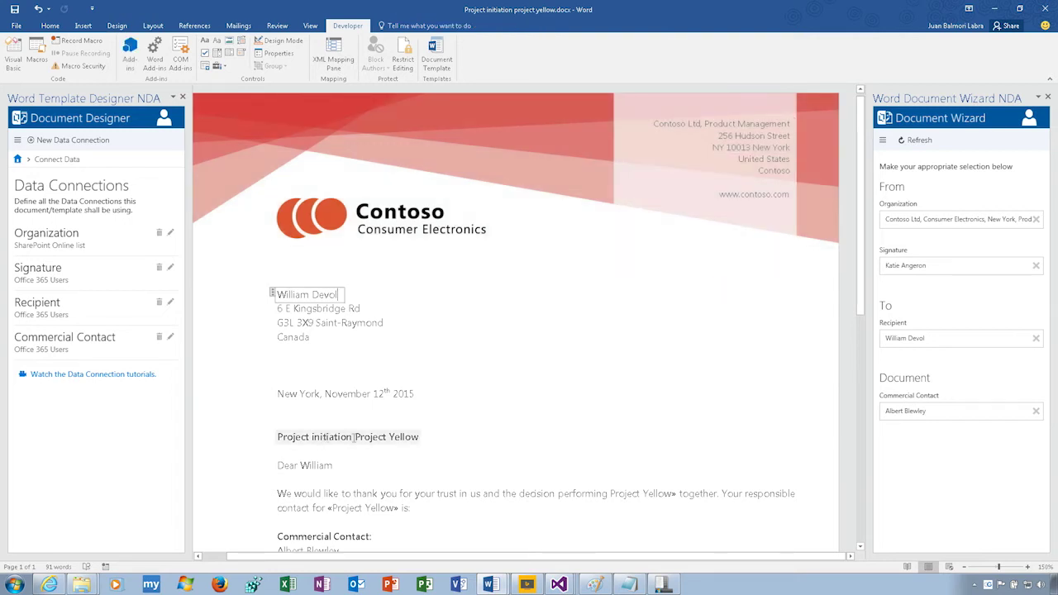
# Examine the rest of the Project Yellow letter, from the subject and commercial contact down to the signature block.
pyautogui.scroll(-2, 354, 438)
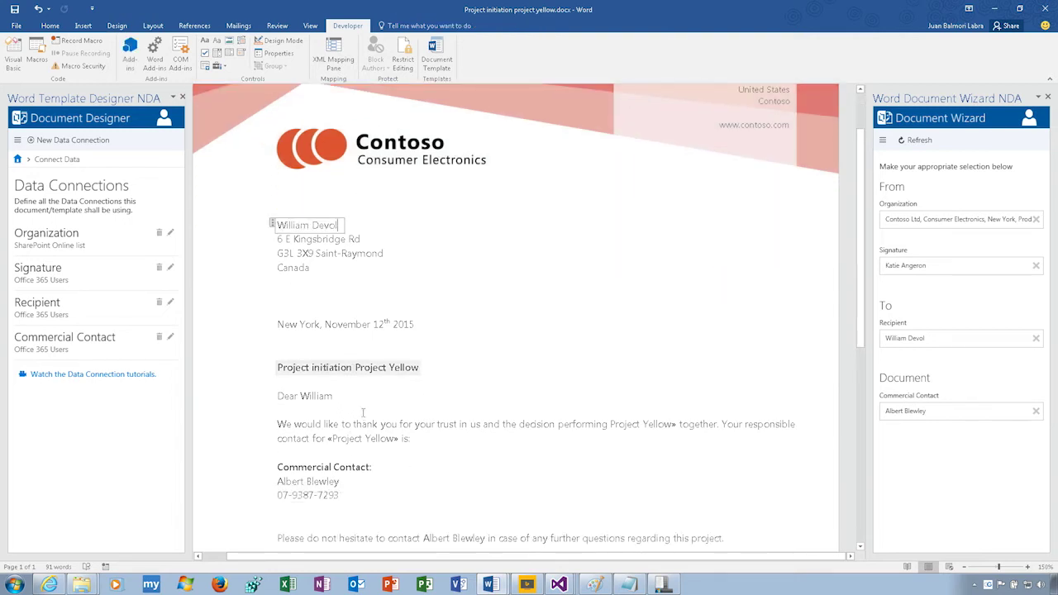
pyautogui.scroll(-4, 361, 411)
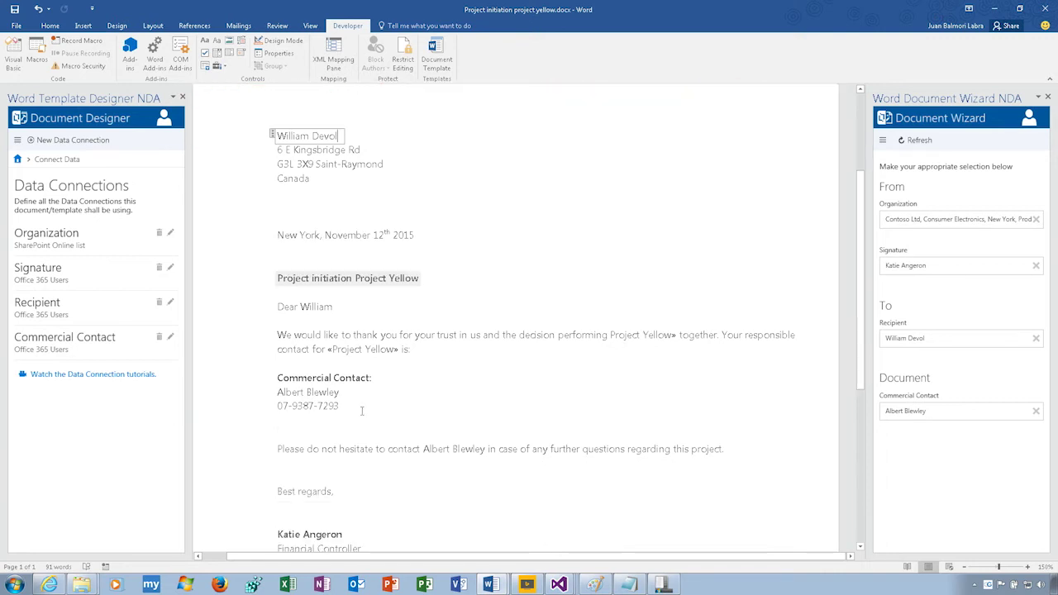
pyautogui.scroll(-2, 340, 463)
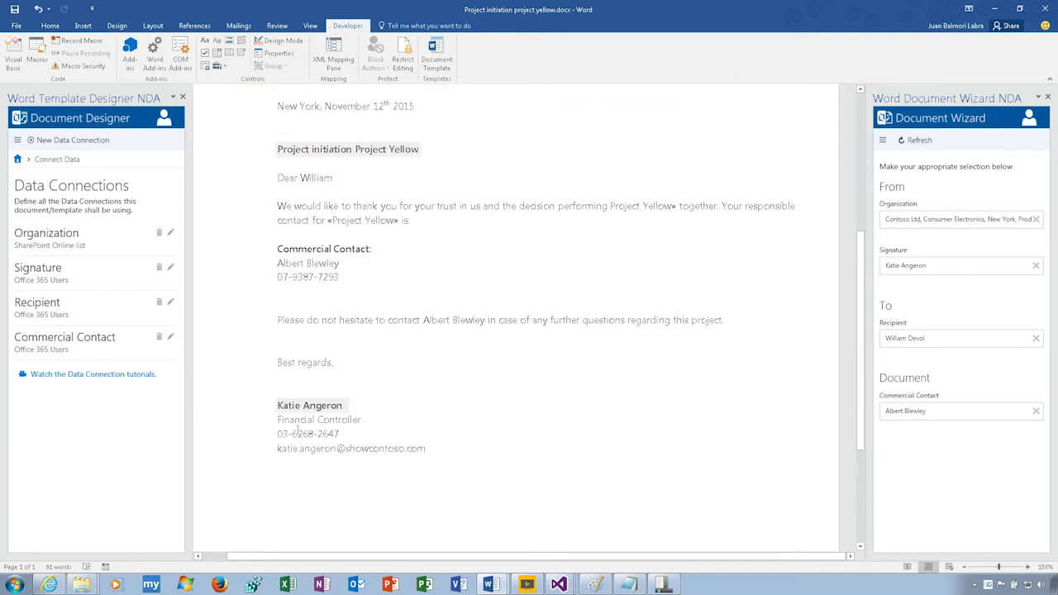
pyautogui.scroll(8, 359, 433)
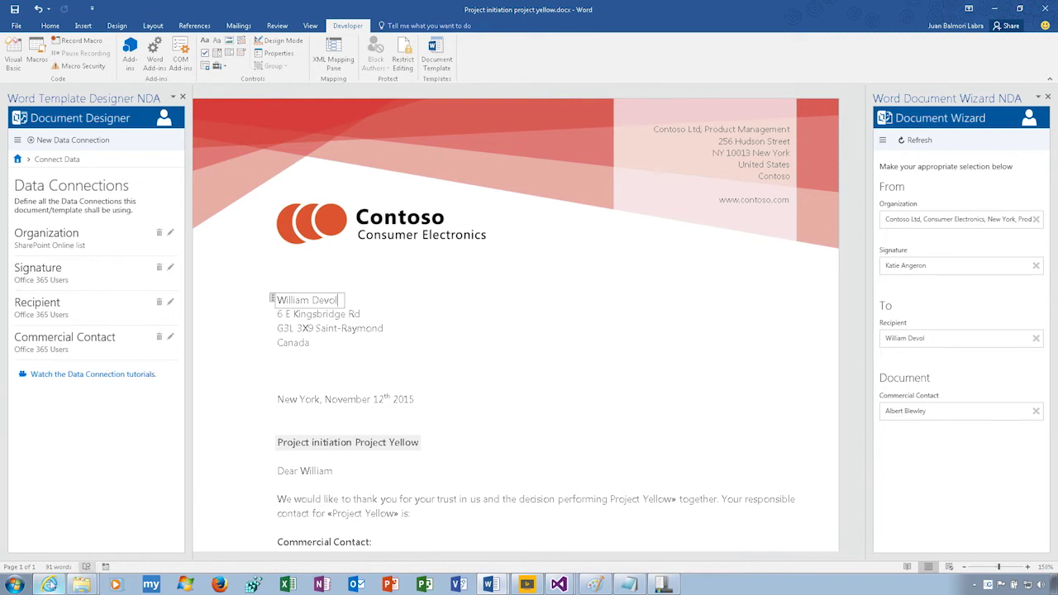
# Switch to the SharePoint Organizations list in the browser and examine its address, logo and header columns.
pyautogui.click(50, 584)
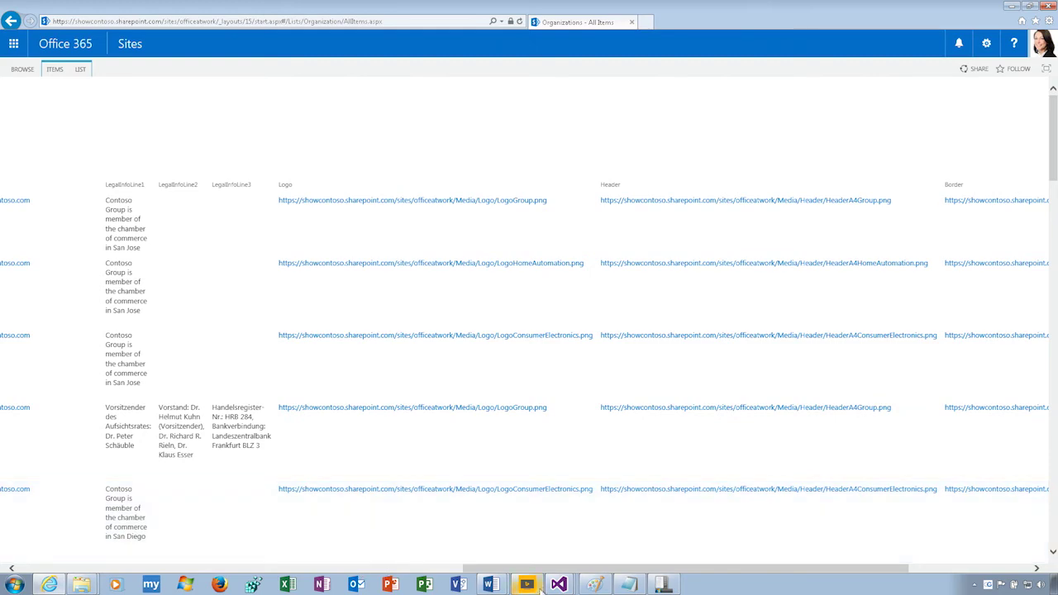
pyautogui.moveTo(462, 570); pyautogui.dragTo(83, 551)
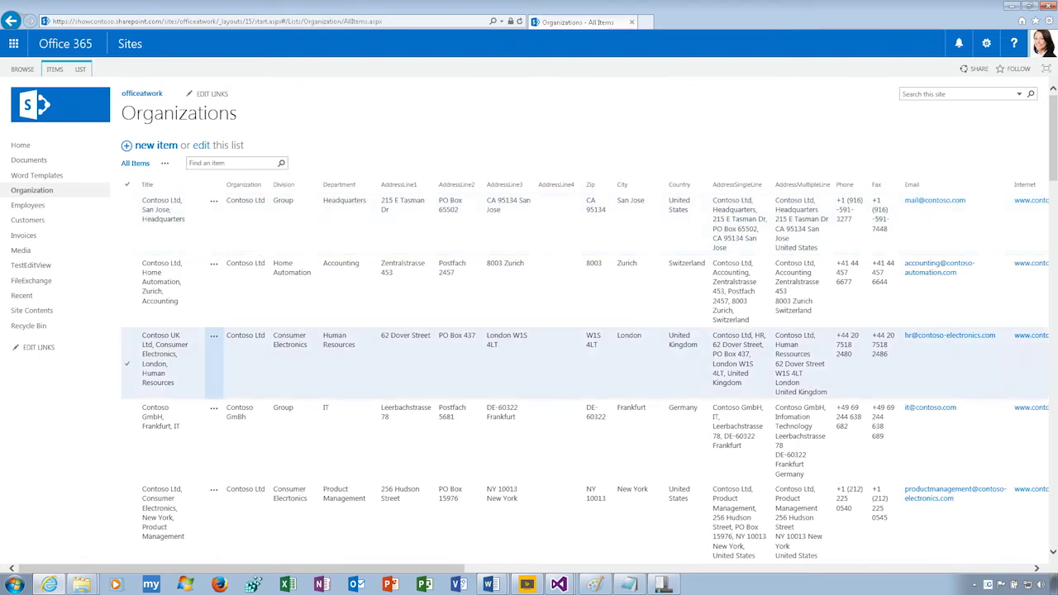
pyautogui.moveTo(463, 569); pyautogui.dragTo(814, 535)
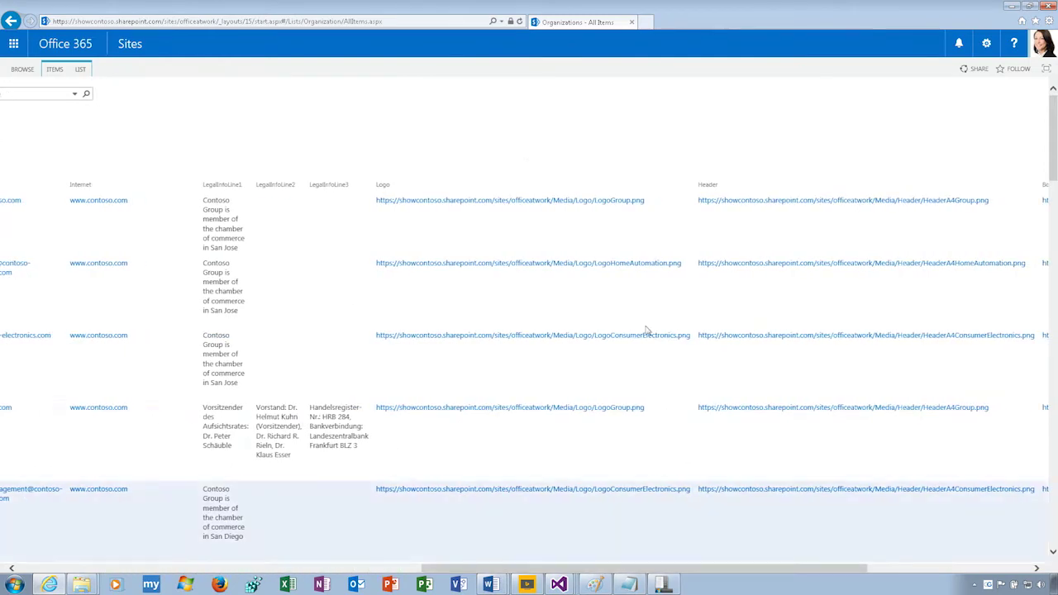
pyautogui.moveTo(505, 571); pyautogui.dragTo(8, 538)
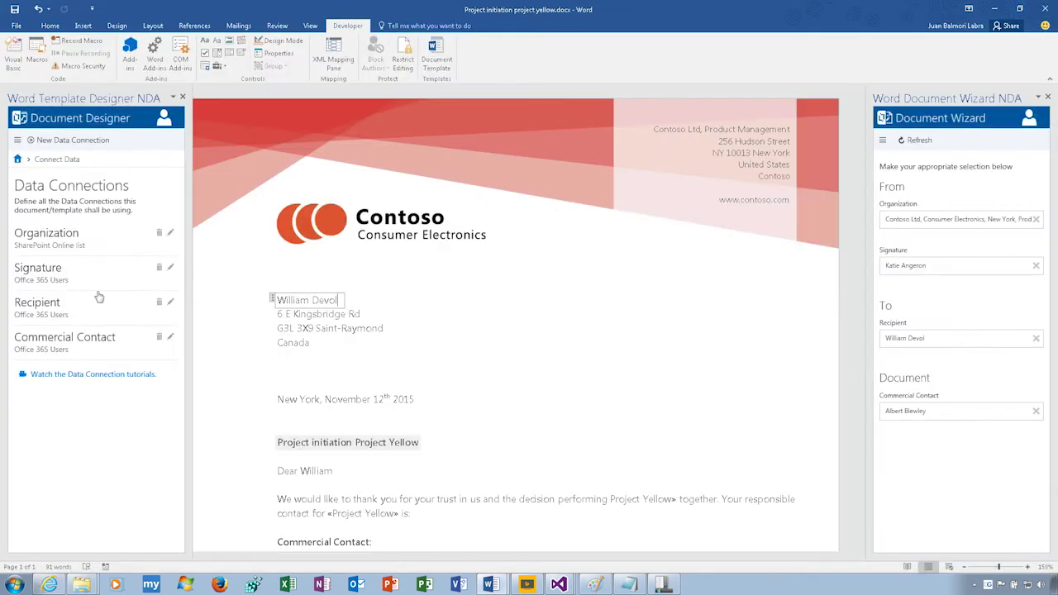
# Switch back to Word and review the Organization data connection's properties and source options, keeping SharePoint Online list.
pyautogui.click(112, 241)
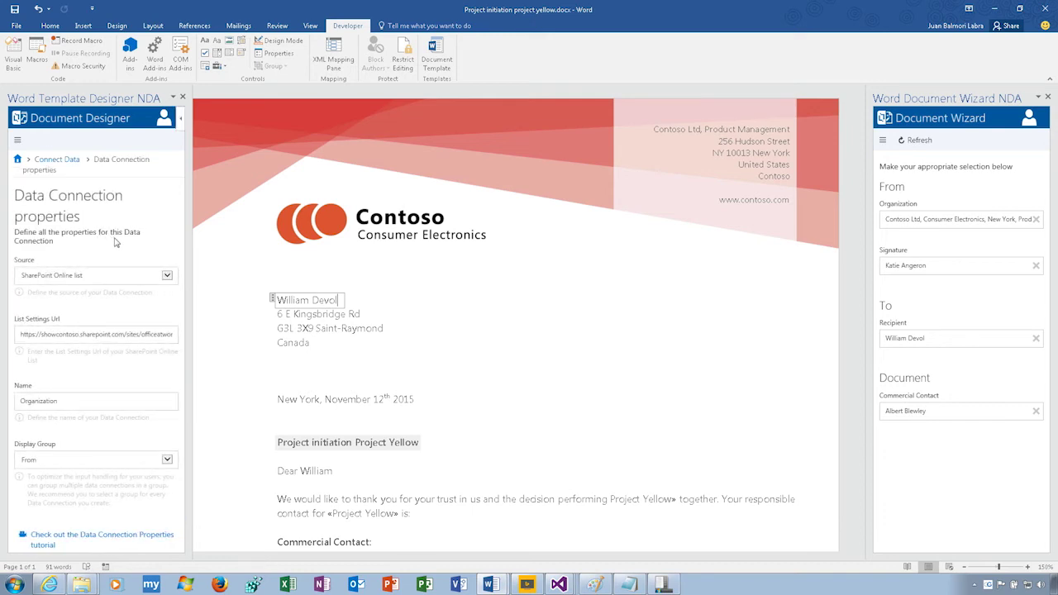
pyautogui.click(166, 276)
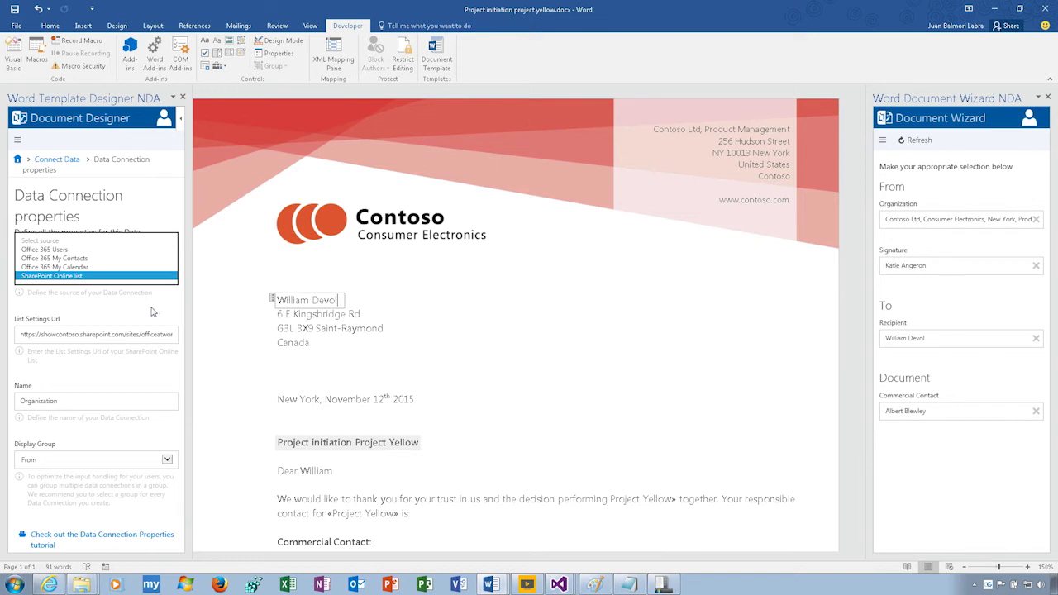
pyautogui.press('Return')
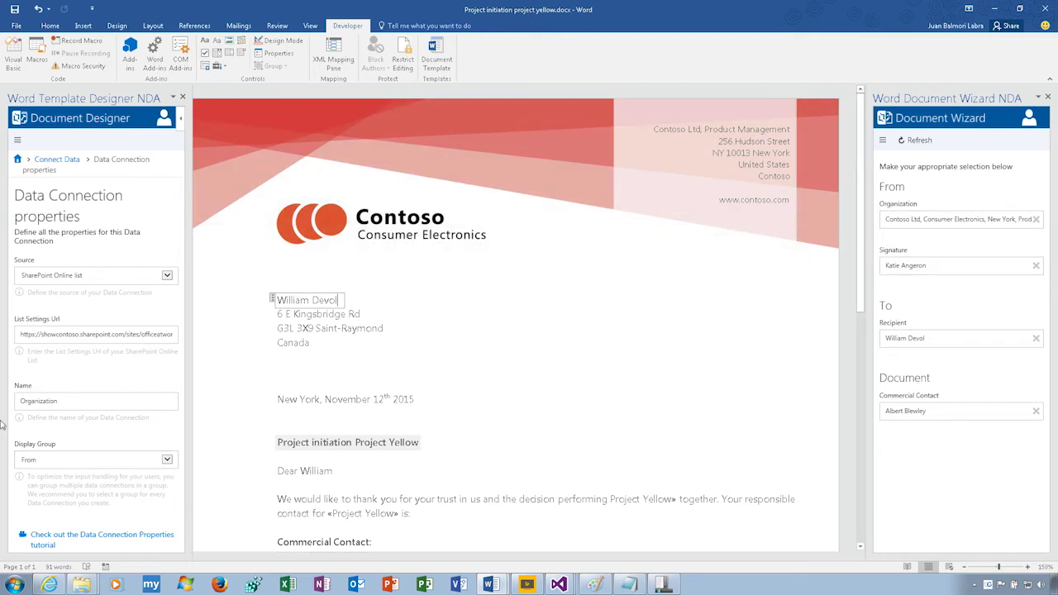
# In the design's content controls, inspect the RecipientFullName value settings and available fields, keeping displayName, and select the street field in the letter.
pyautogui.click(18, 143)
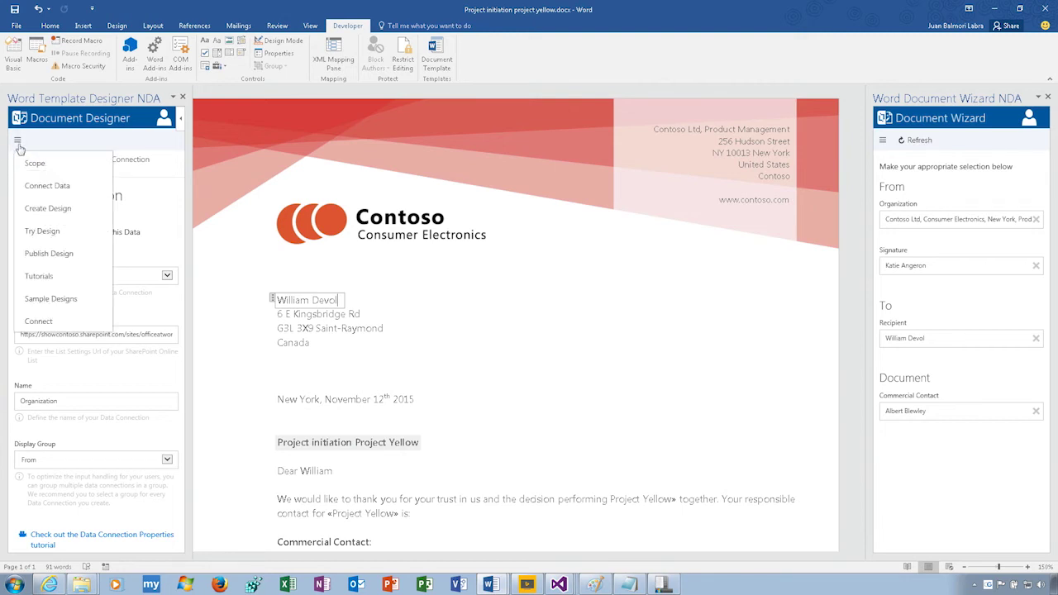
pyautogui.click(37, 206)
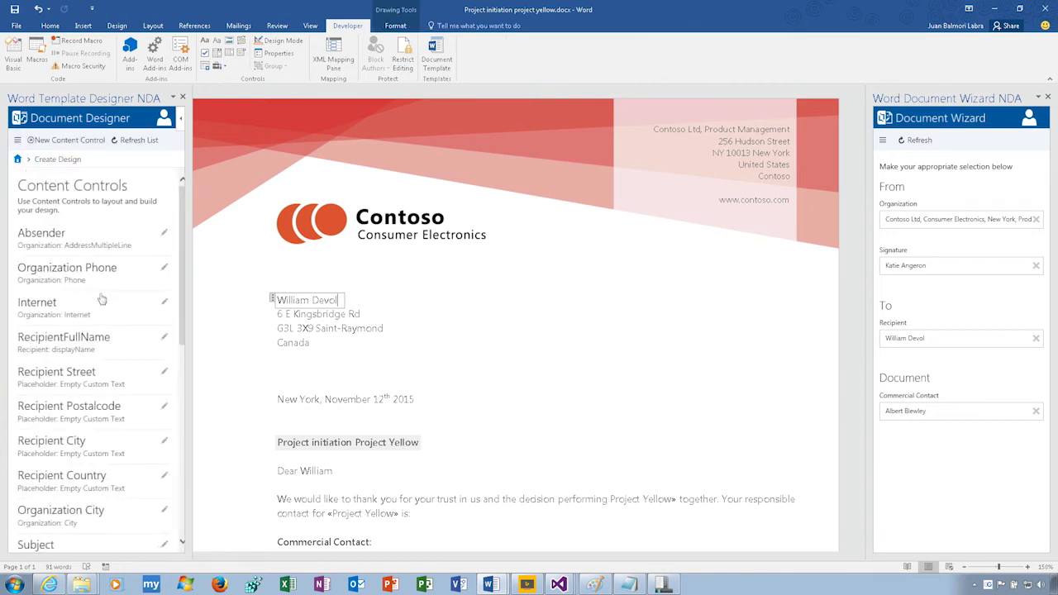
pyautogui.click(129, 347)
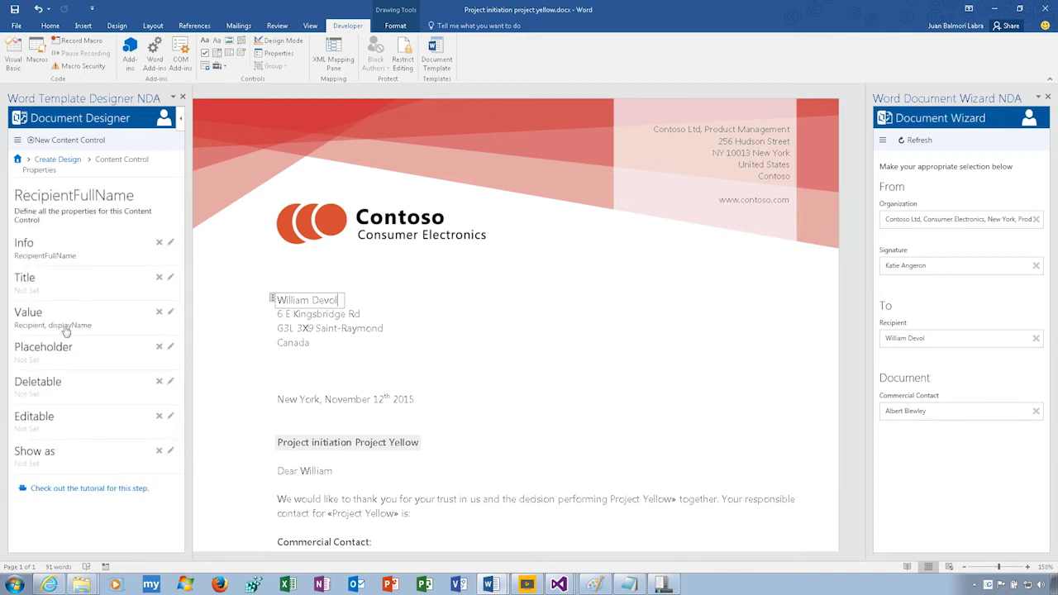
pyautogui.click(93, 323)
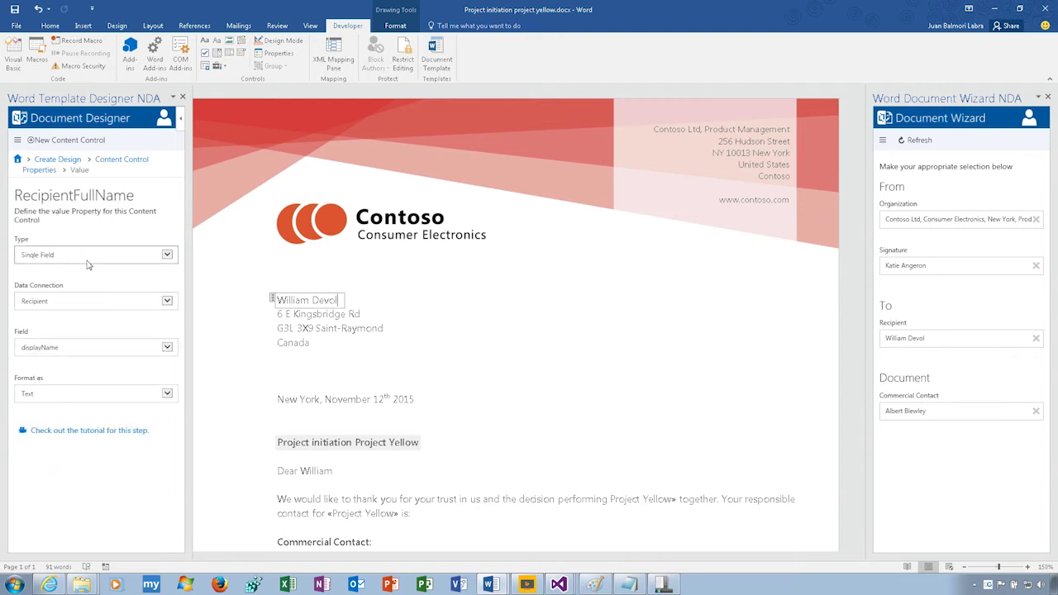
pyautogui.click(117, 353)
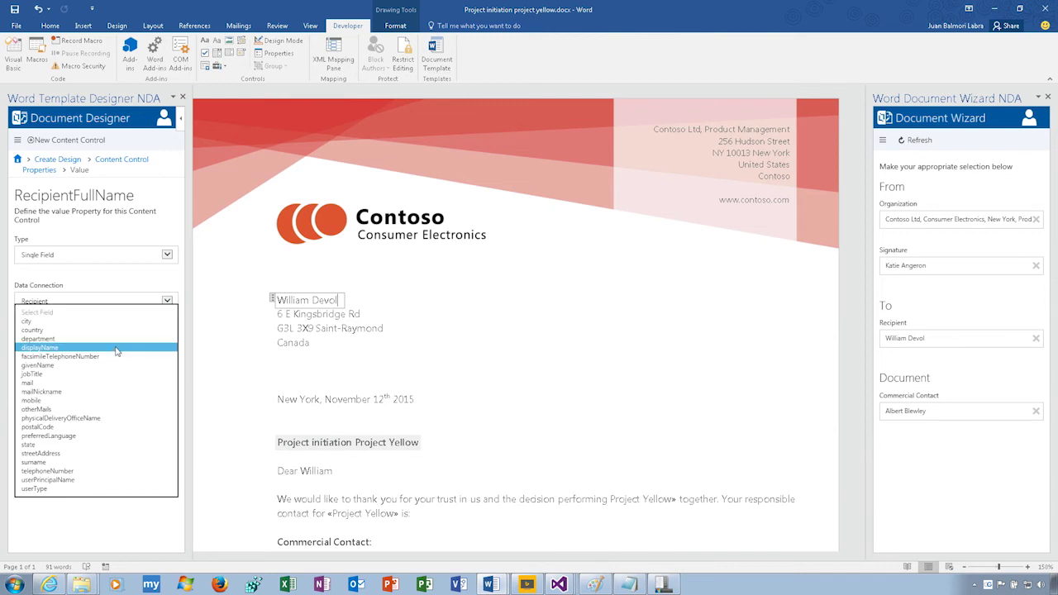
pyautogui.click(116, 348)
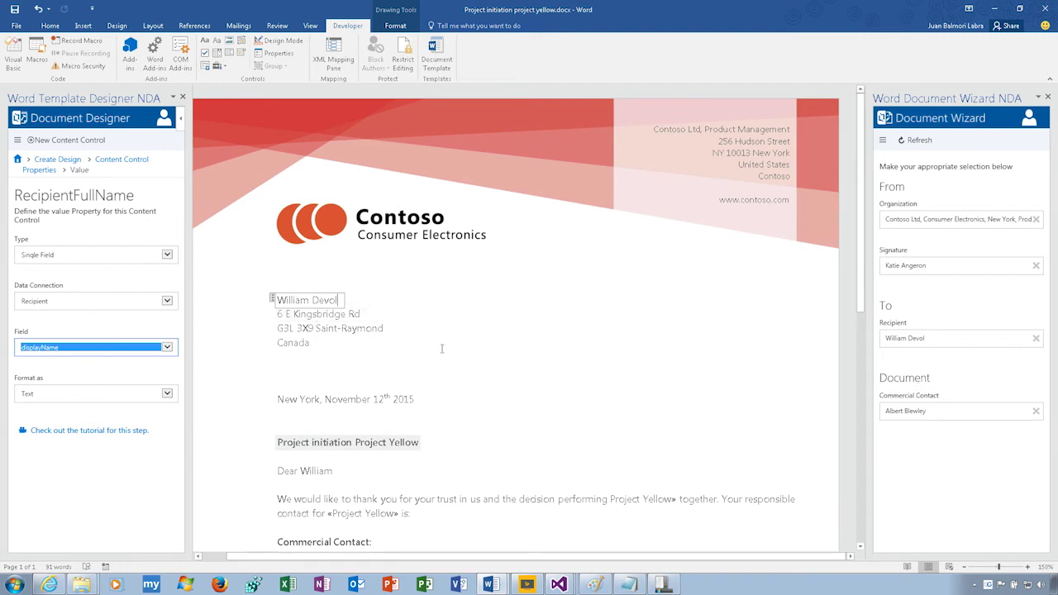
pyautogui.click(369, 314)
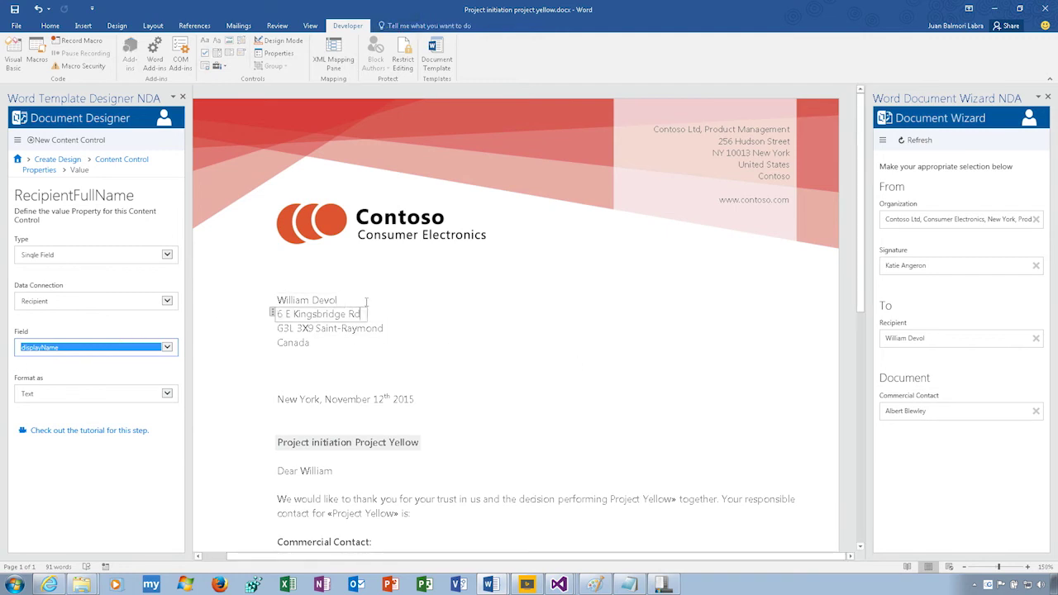
# Search the Document Wizard's organizations for Contoso and set the letter's organization to Contoso Ltd, Home Automation, Zurich, Accounting.
pyautogui.doubleClick(958, 219)
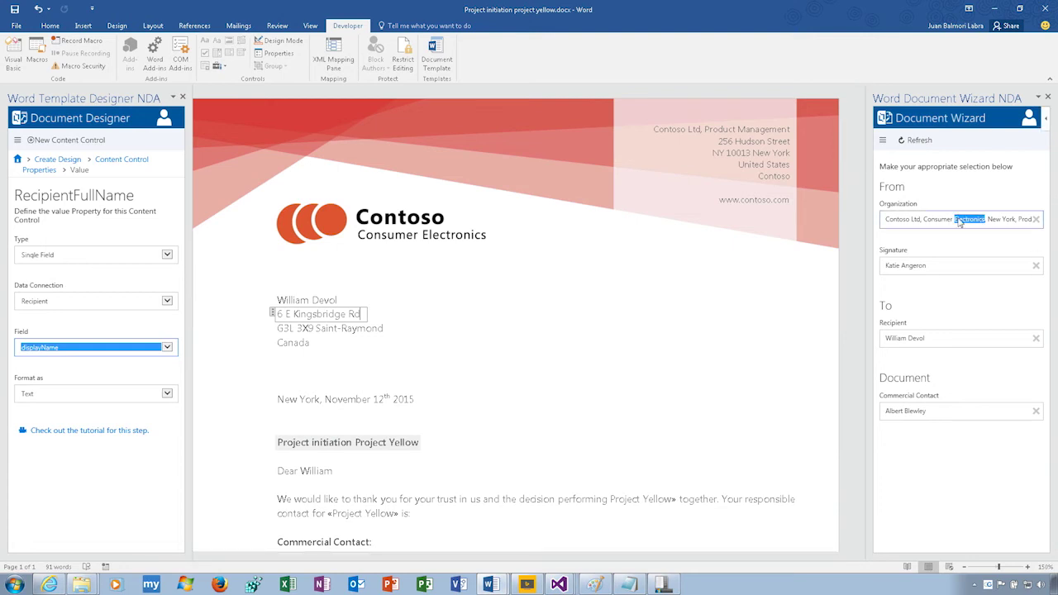
pyautogui.tripleClick(959, 219)
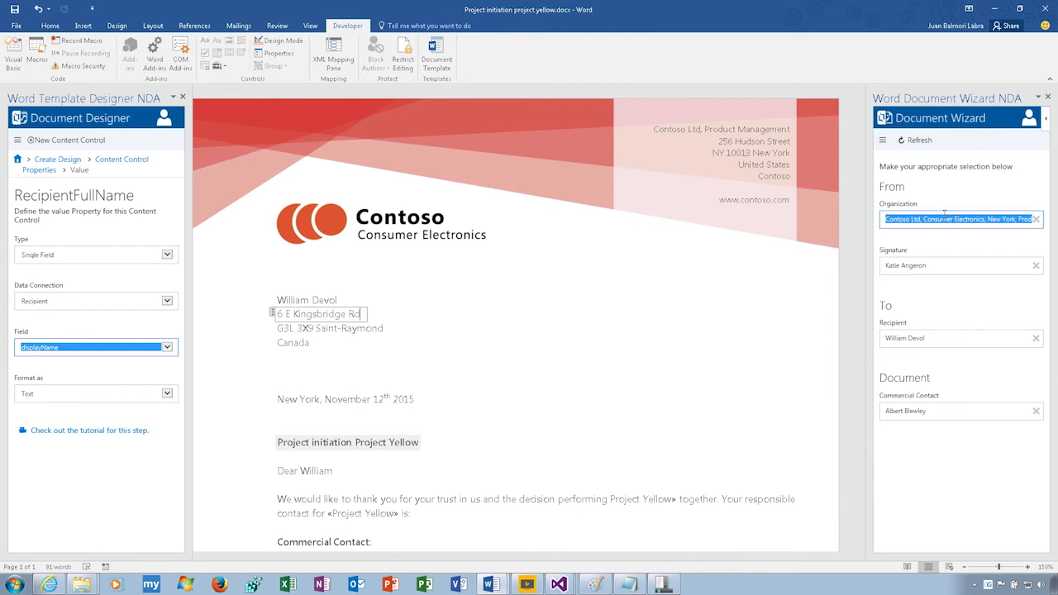
pyautogui.write('Contoso')
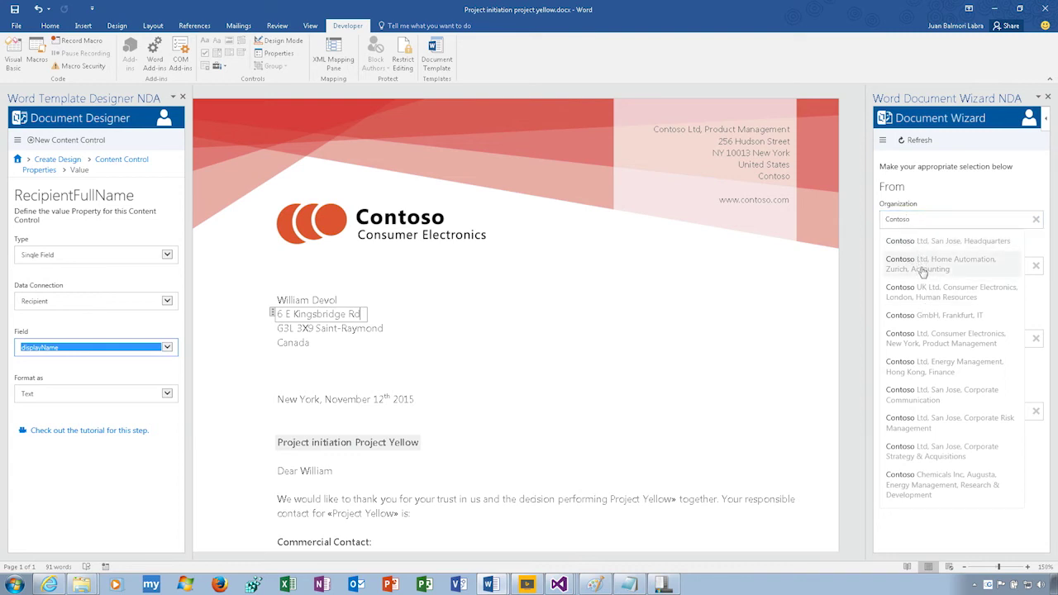
pyautogui.click(922, 272)
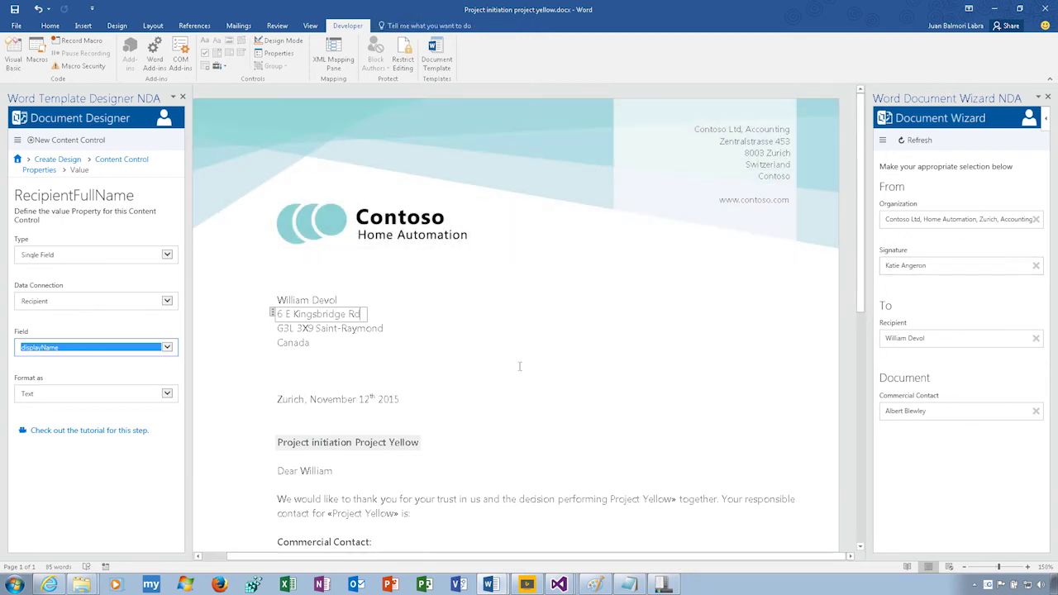
# Change the letter's organization to Contoso Ltd, Energy Management, Hong Kong, Finance.
pyautogui.tripleClick(918, 225)
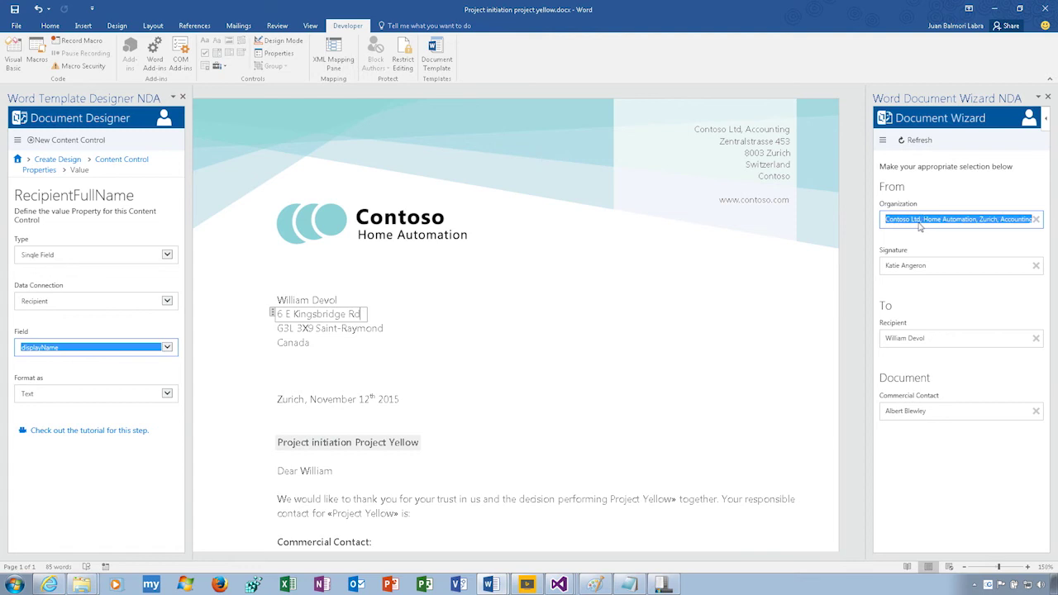
pyautogui.write('cont')
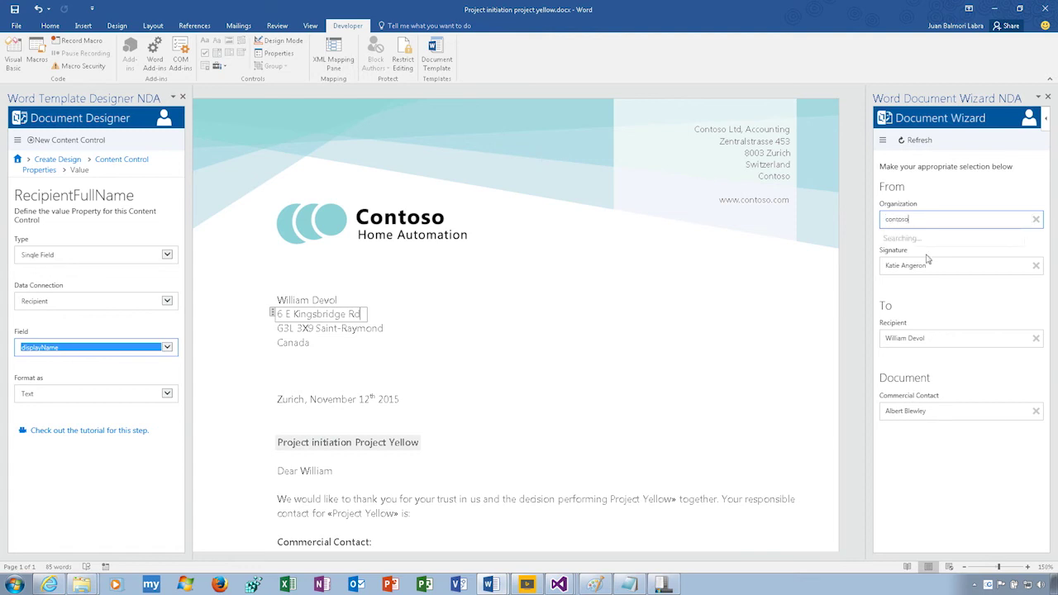
pyautogui.write('oso')
pyautogui.click(926, 372)
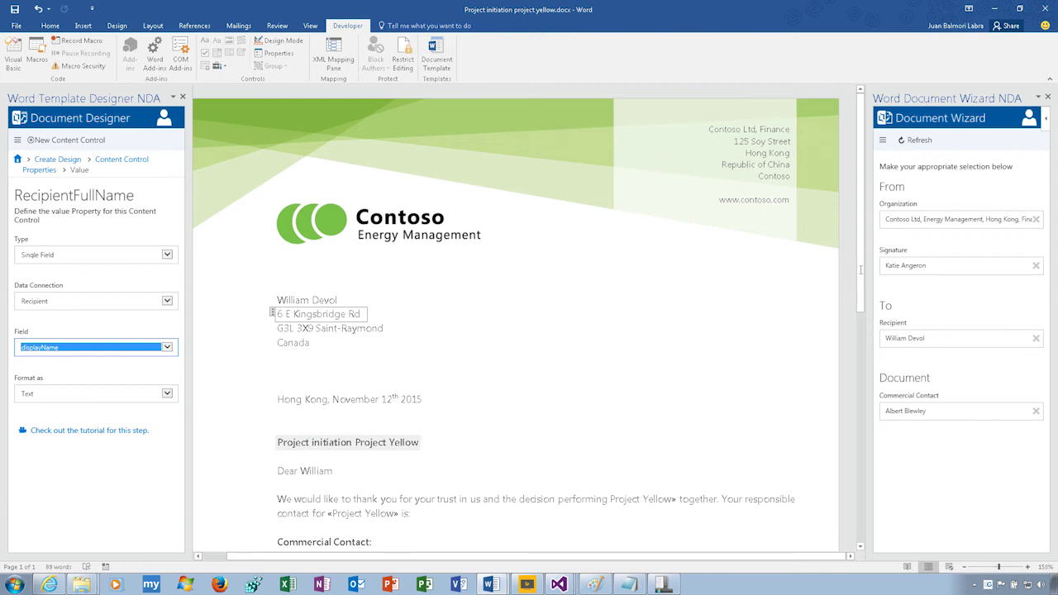
# Change the letter's signature to the Senior System Administrator's entry, check the signature block and return to the letterhead.
pyautogui.scroll(-3, 860, 269)
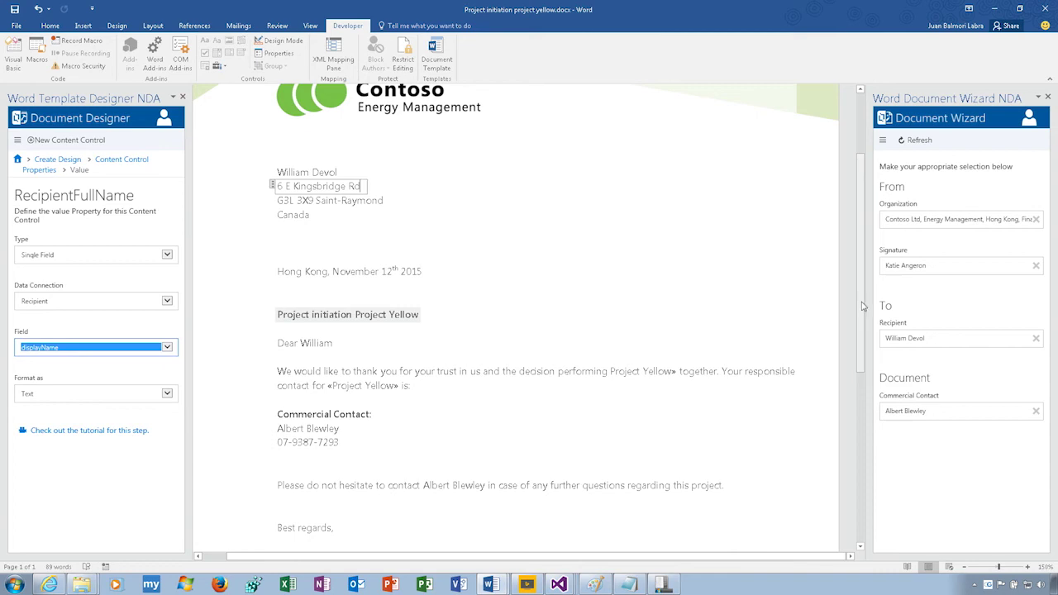
pyautogui.scroll(-6, 841, 441)
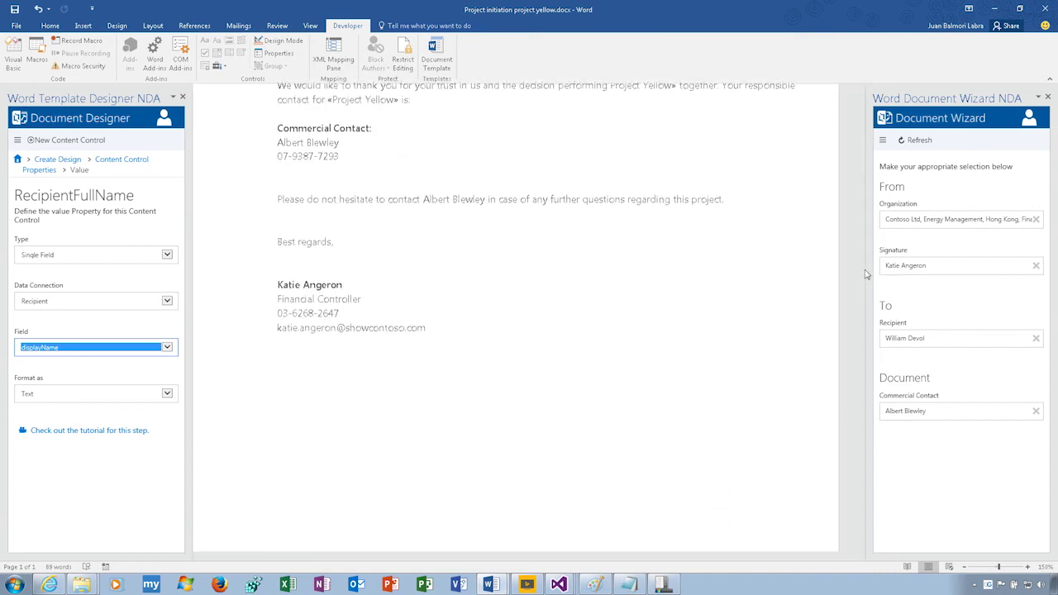
pyautogui.click(908, 266)
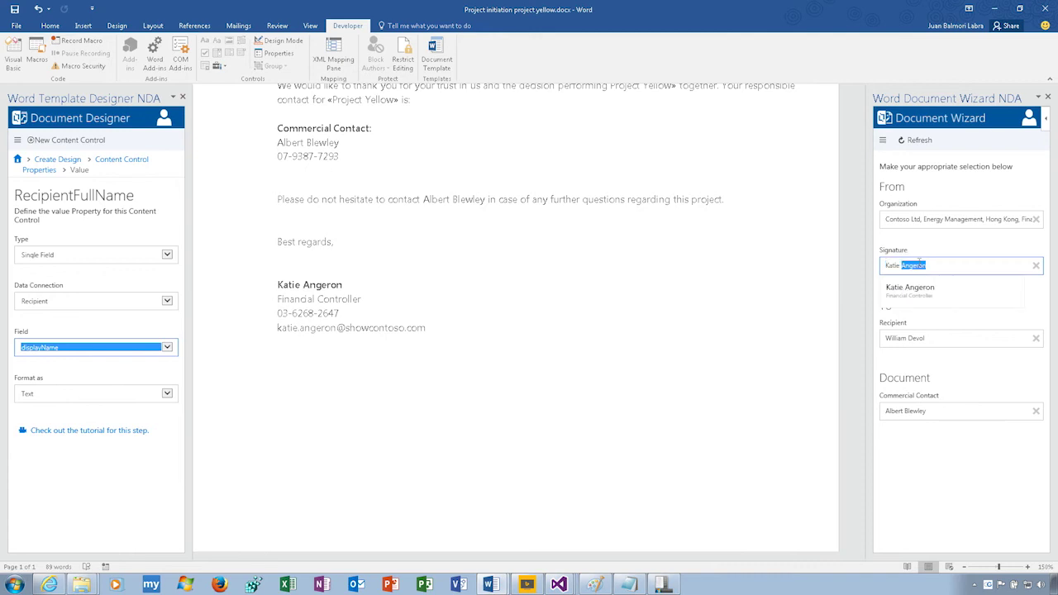
pyautogui.hotkey('ctrl', 'a')
pyautogui.write('A')
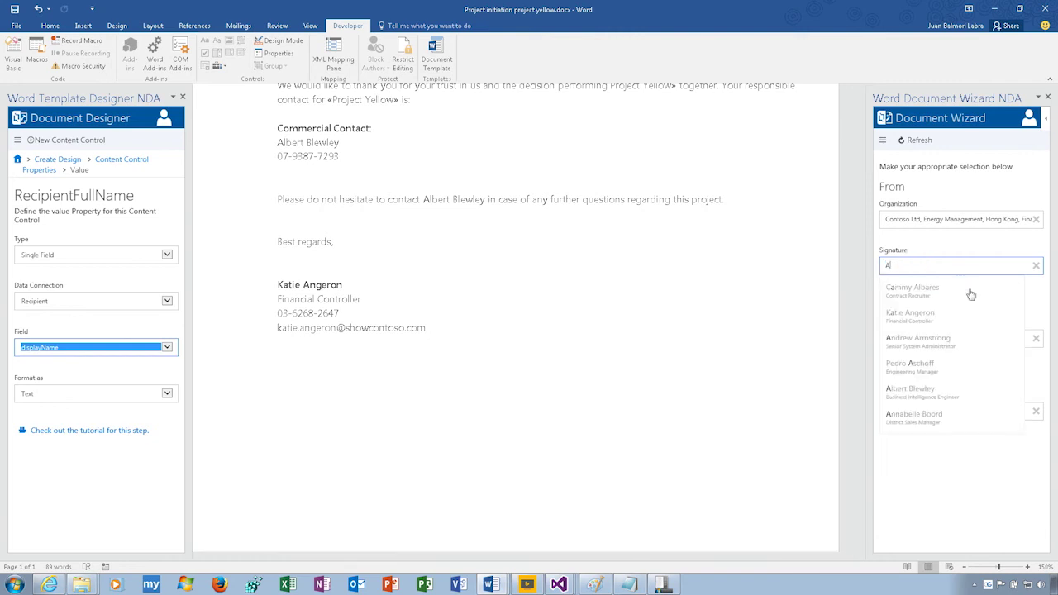
pyautogui.click(920, 351)
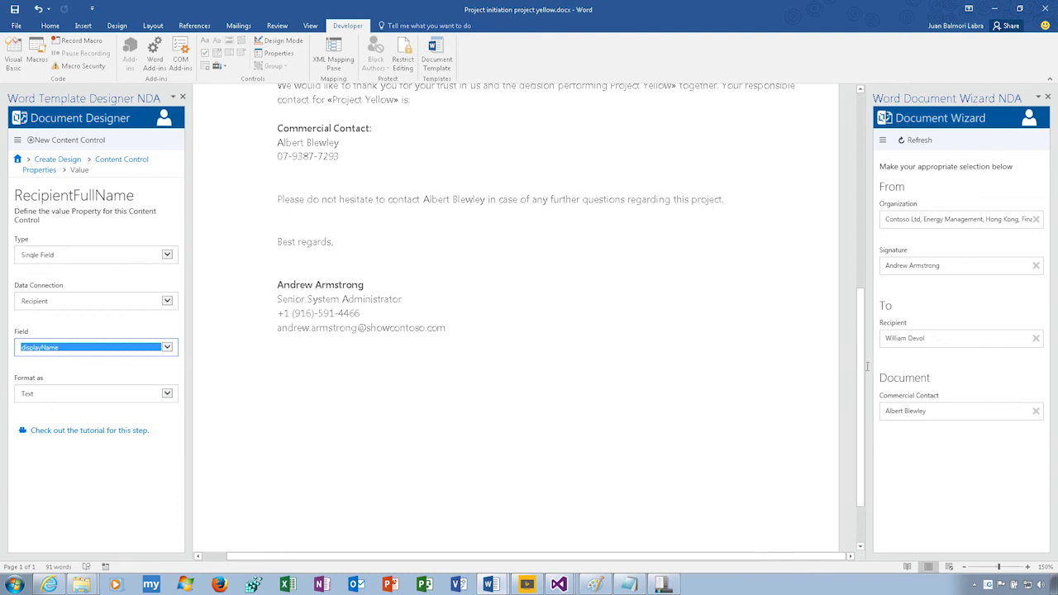
pyautogui.moveTo(863, 364); pyautogui.dragTo(809, 118)
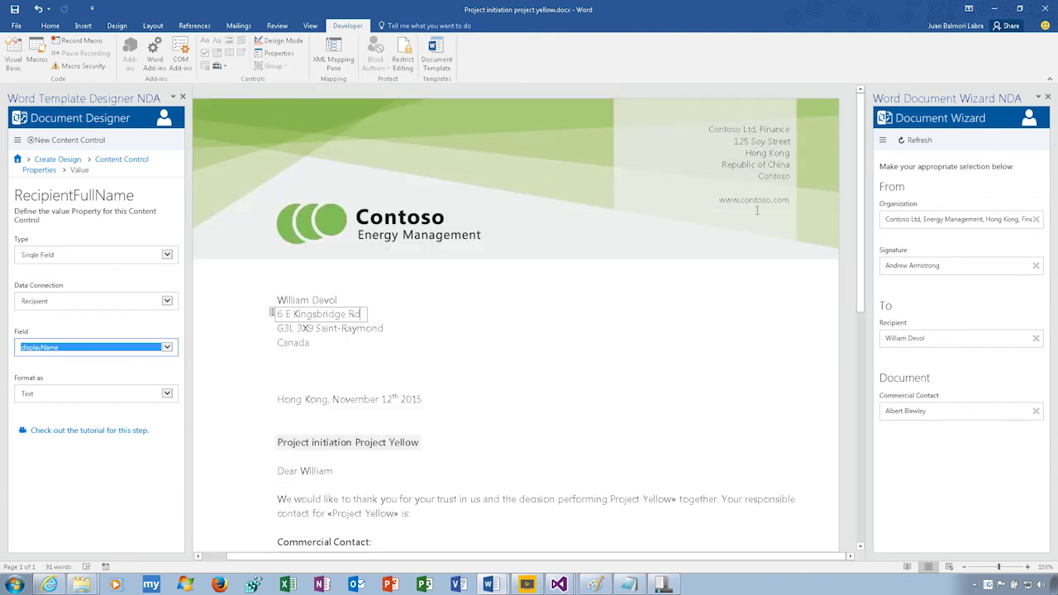
pyautogui.click(578, 356)
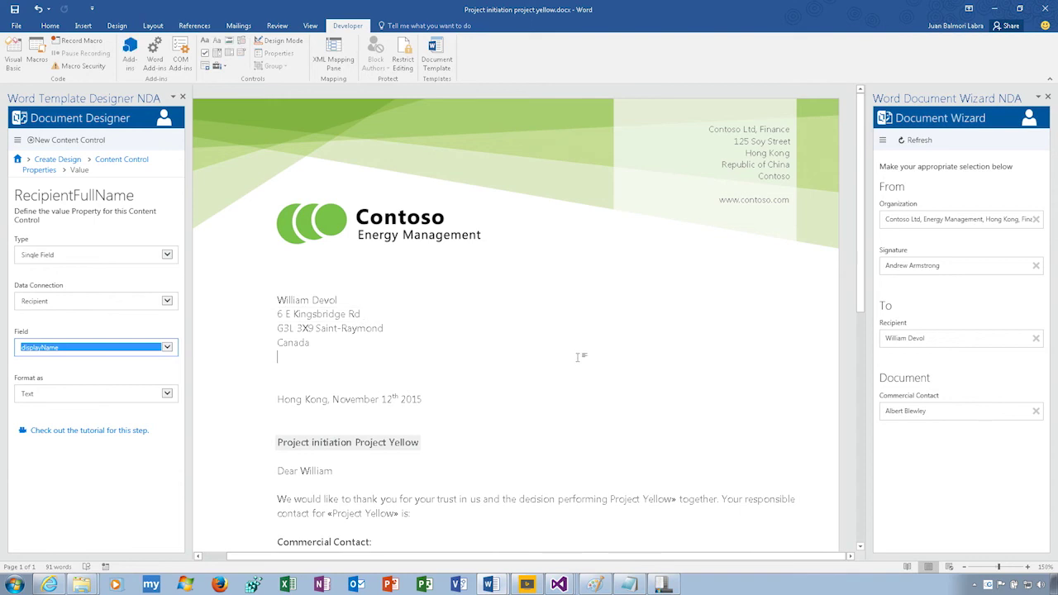